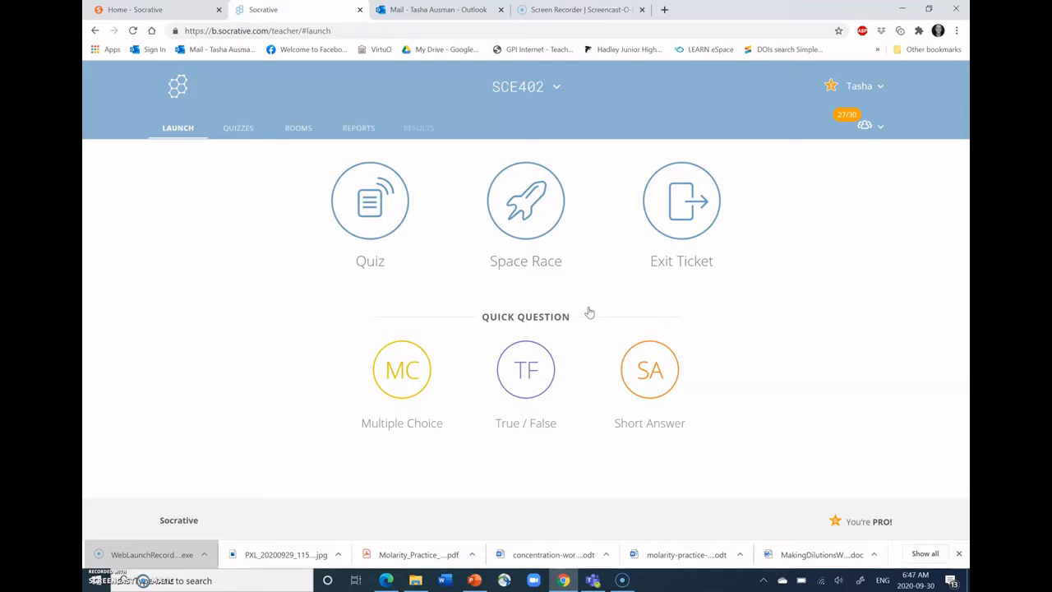
pyautogui.click(750, 310)
pyautogui.click(547, 93)
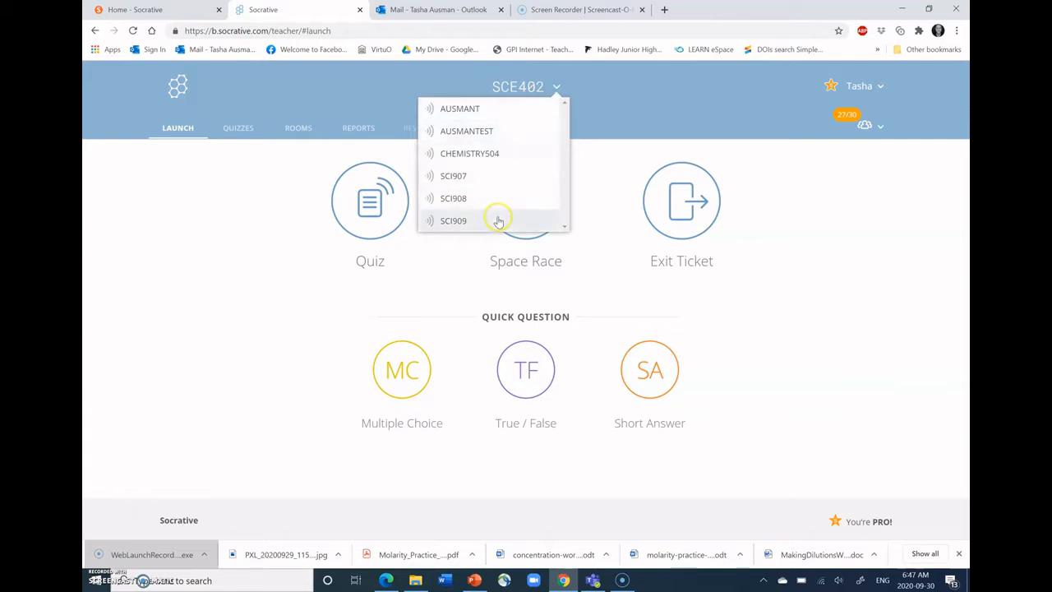
pyautogui.click(565, 229)
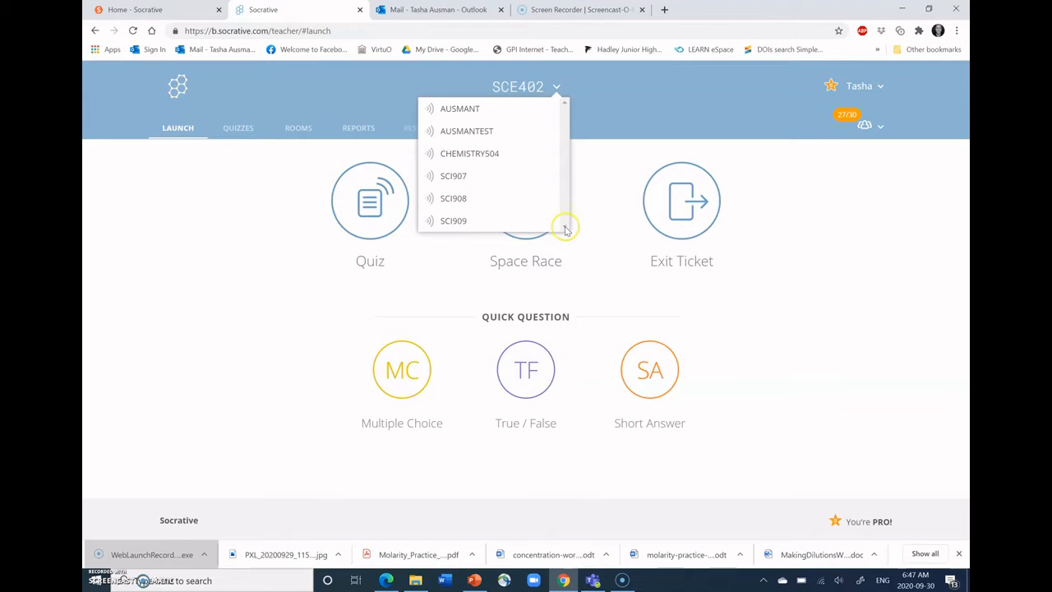
pyautogui.click(503, 113)
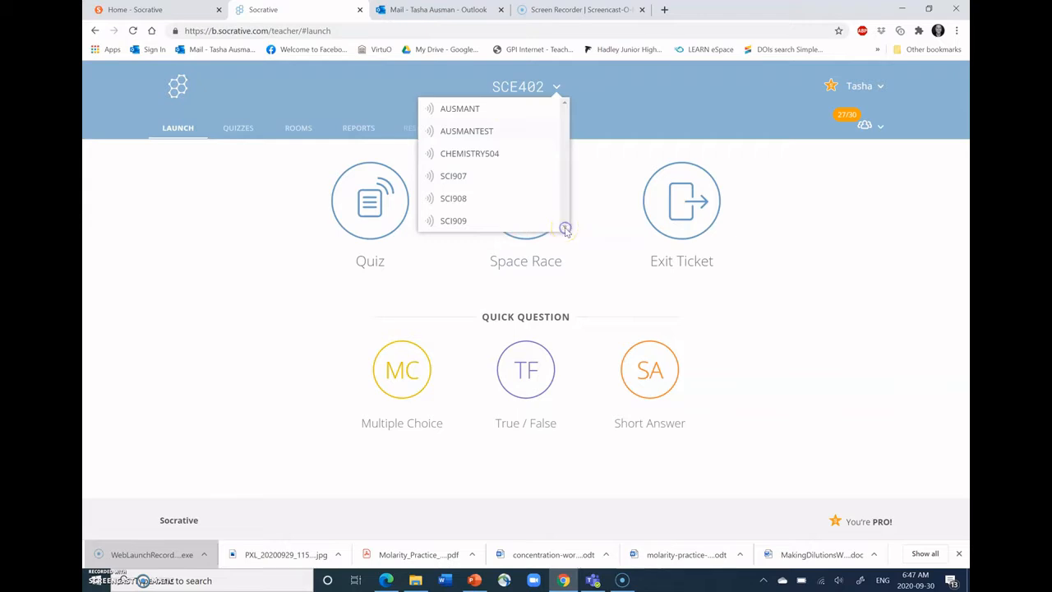
pyautogui.click(652, 110)
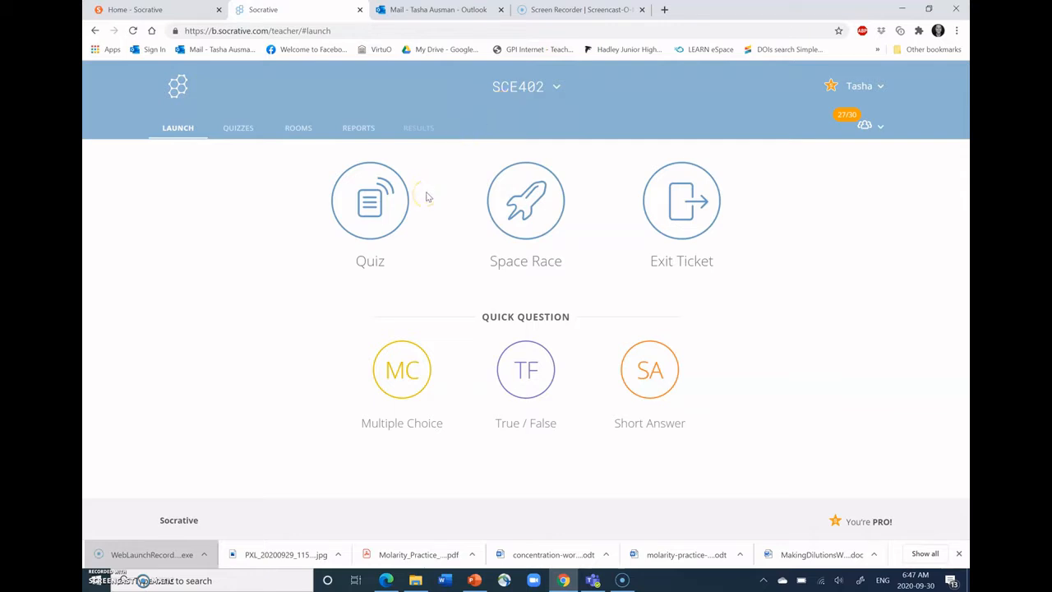
pyautogui.click(296, 135)
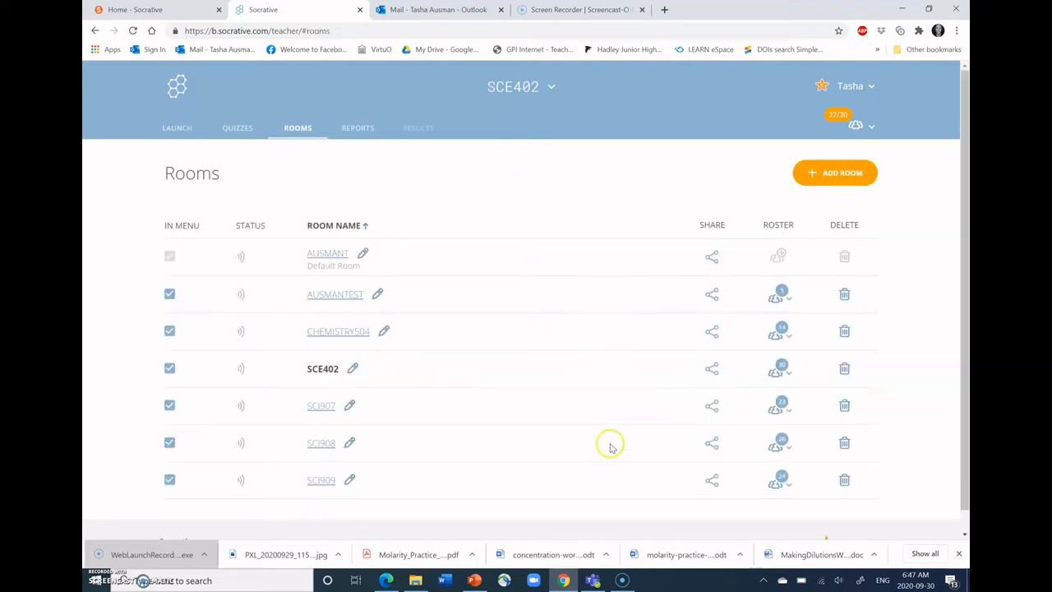
pyautogui.click(777, 373)
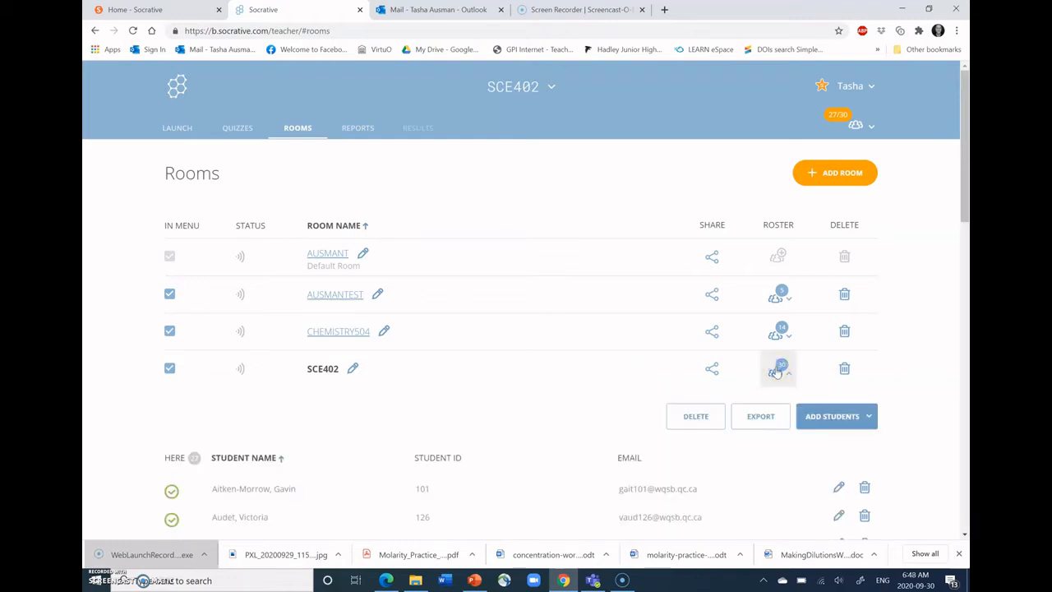
pyautogui.scroll(-15, 669, 384)
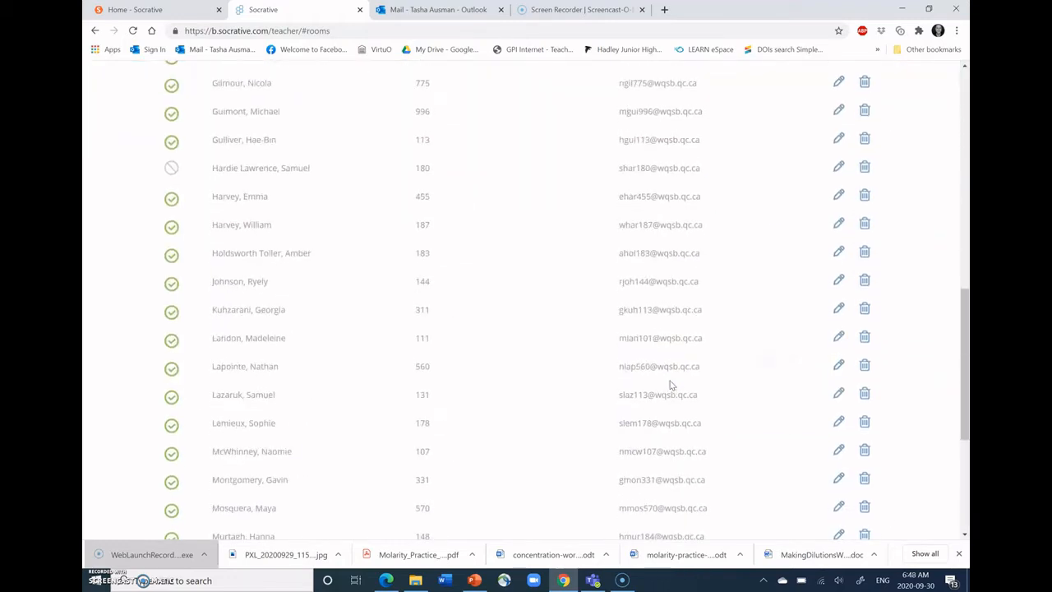
pyautogui.scroll(15, 670, 384)
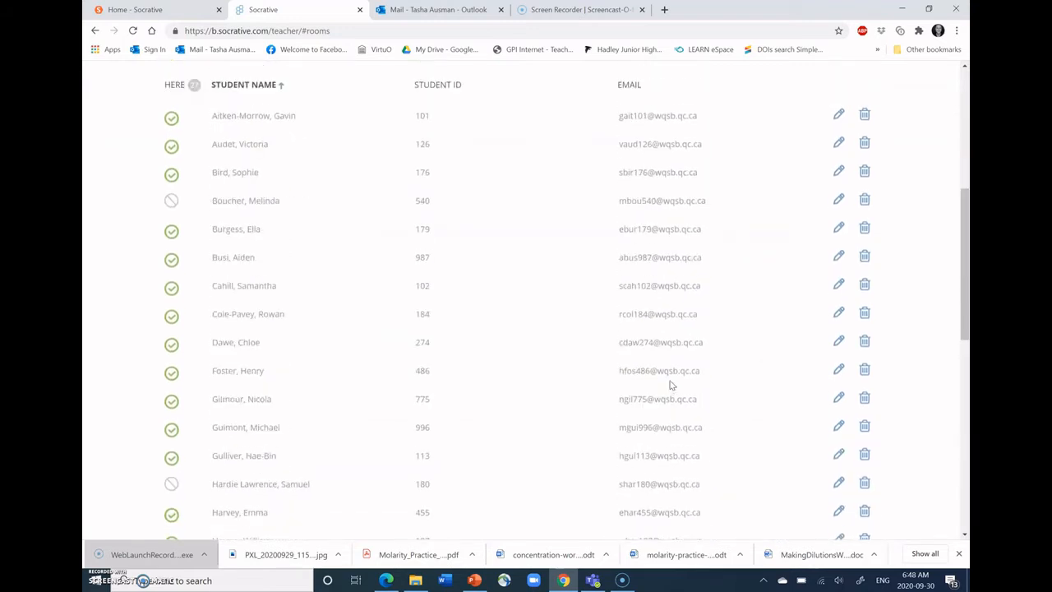
pyautogui.scroll(1, 670, 383)
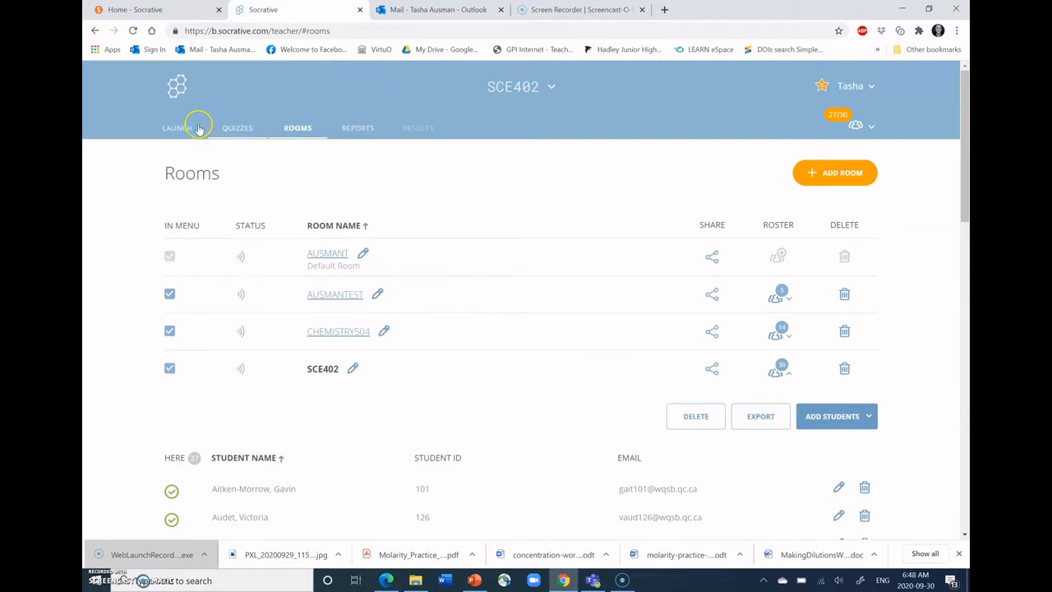
pyautogui.click(245, 130)
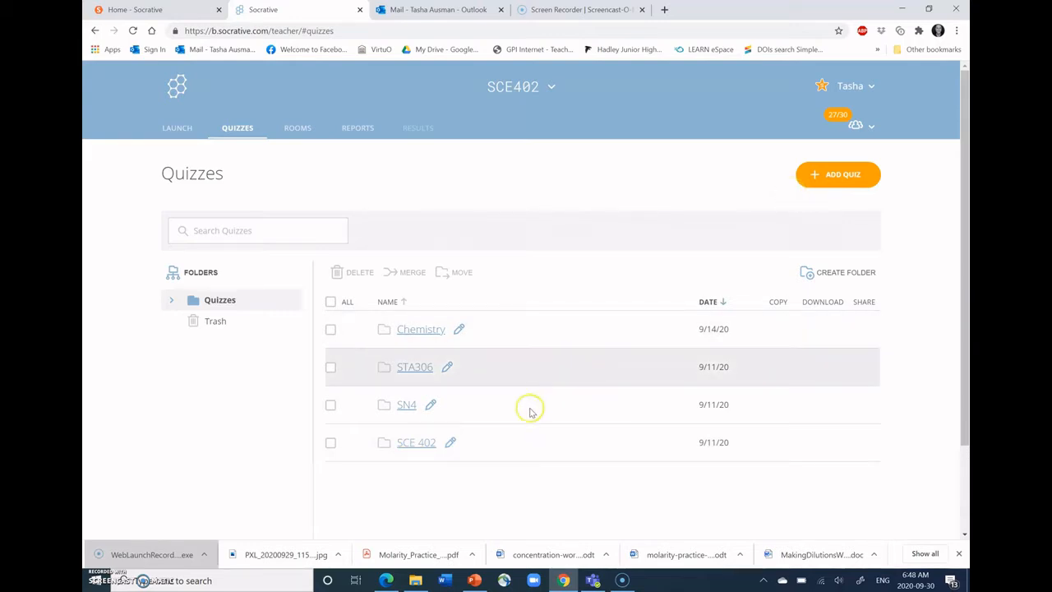
pyautogui.click(423, 443)
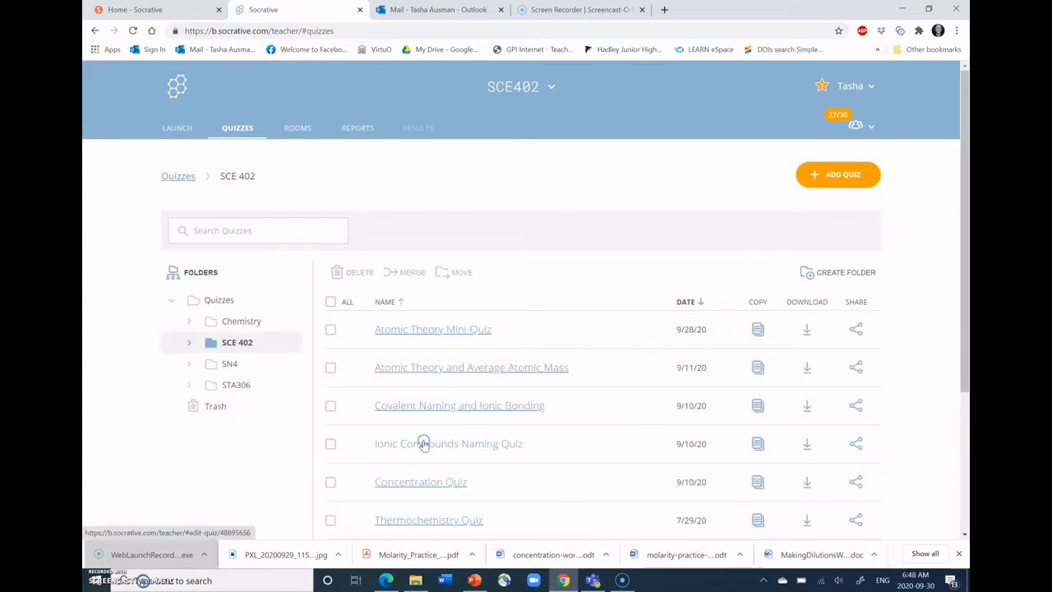
pyautogui.click(441, 338)
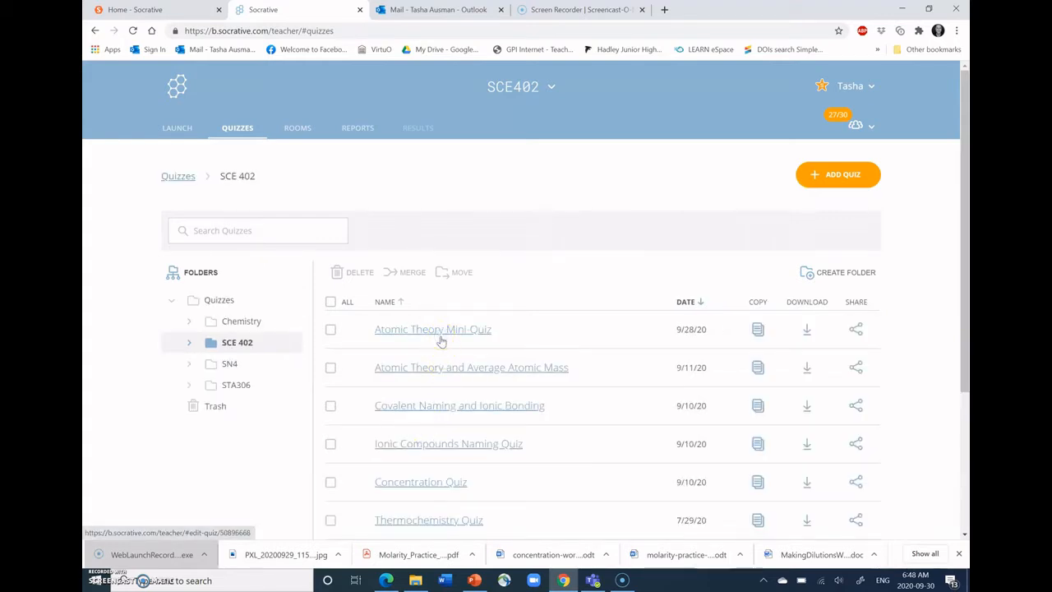
pyautogui.click(445, 334)
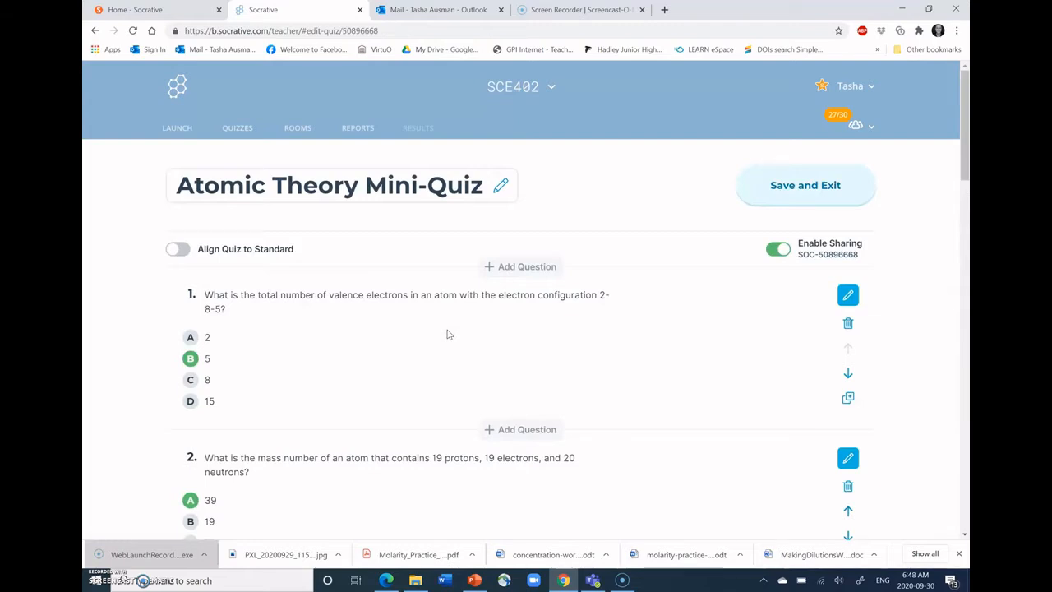
pyautogui.click(662, 368)
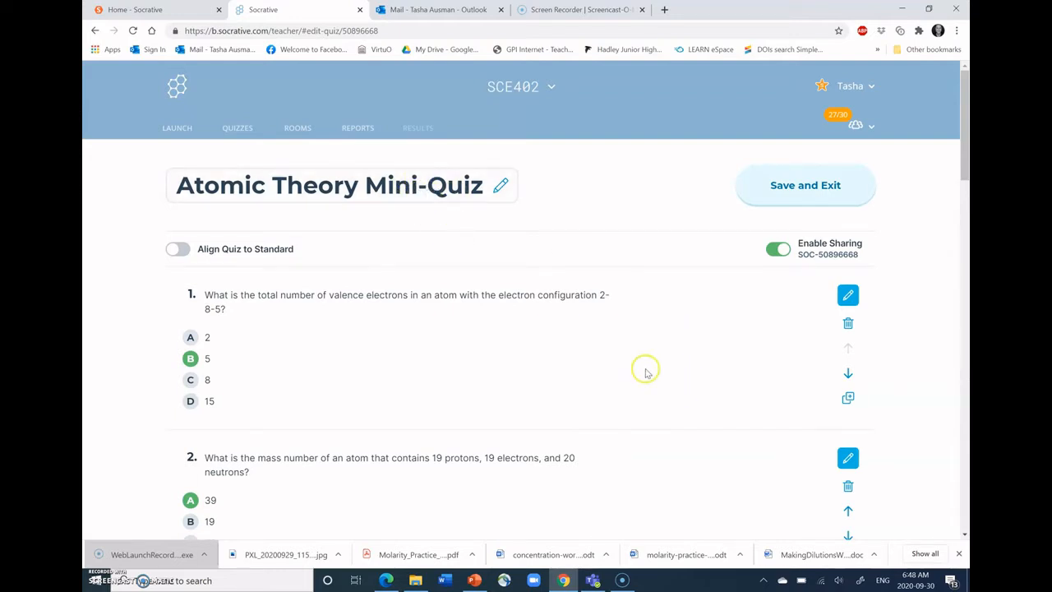
# - Examine the quiz's questions, marked answers and diagrams, down to the question types offered for adding
pyautogui.scroll(-5, 645, 373)
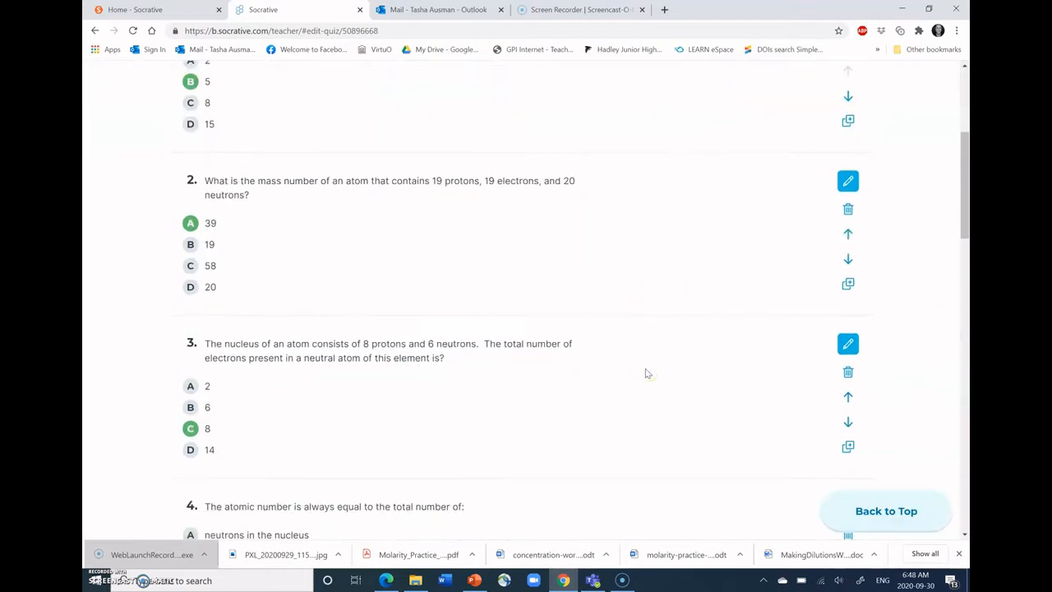
pyautogui.scroll(-3, 645, 373)
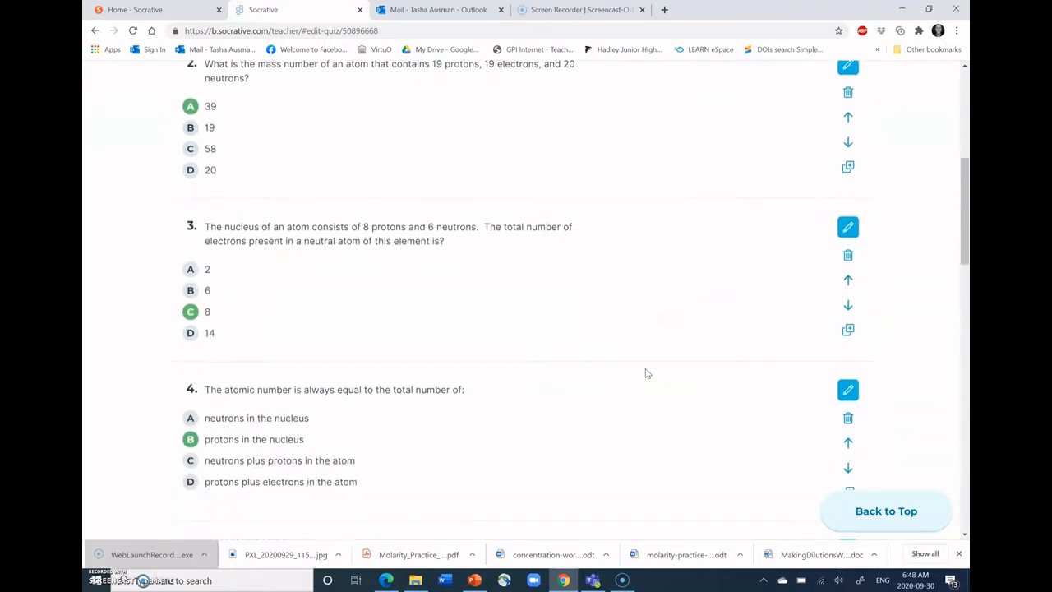
pyautogui.scroll(-2, 645, 372)
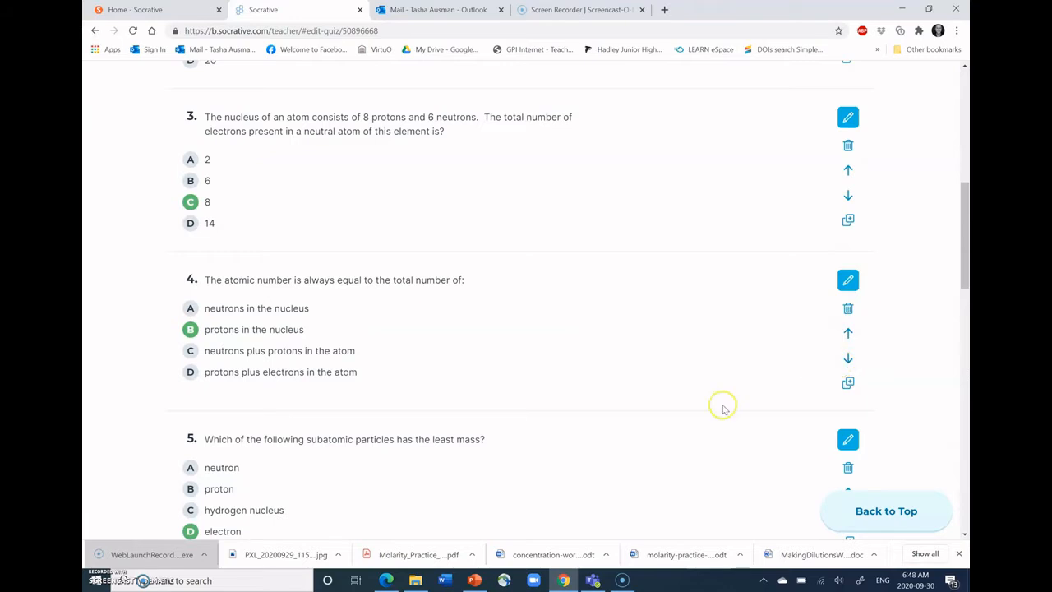
pyautogui.scroll(-1, 721, 406)
pyautogui.scroll(-10, 722, 408)
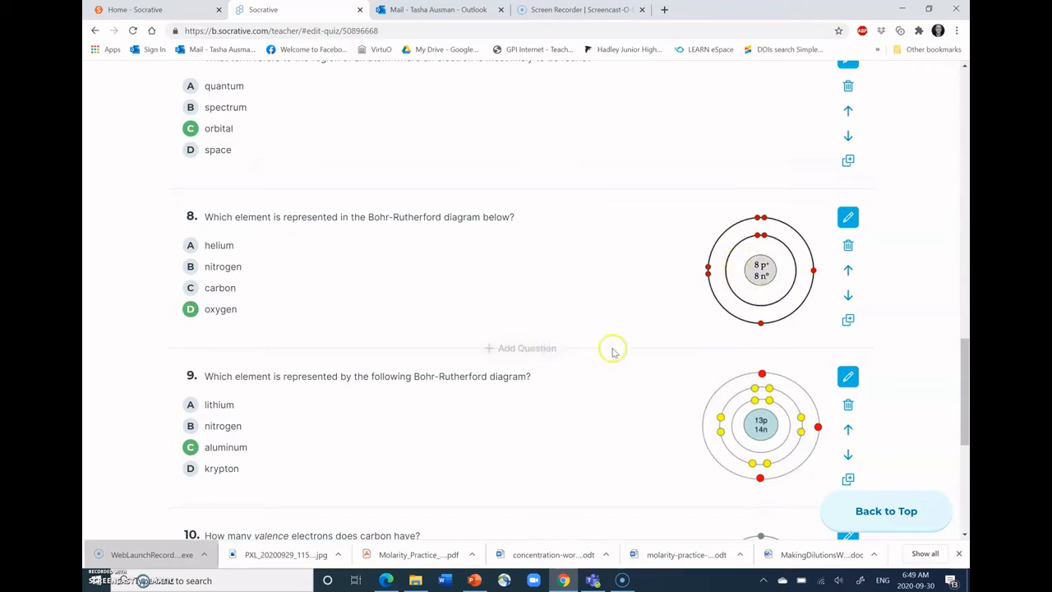
pyautogui.scroll(-2, 612, 352)
pyautogui.scroll(-3, 612, 351)
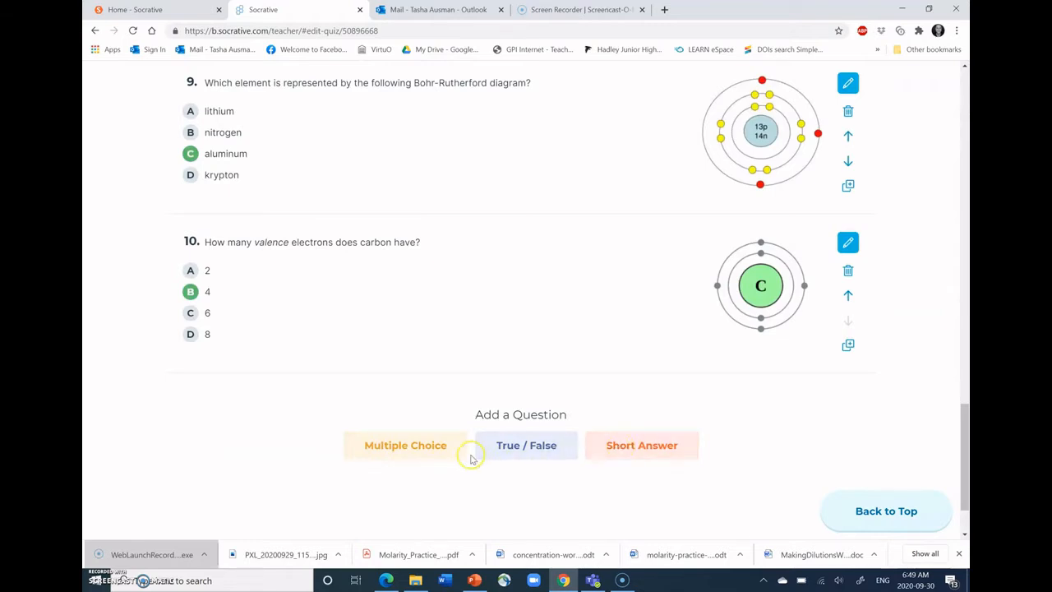
pyautogui.click(638, 461)
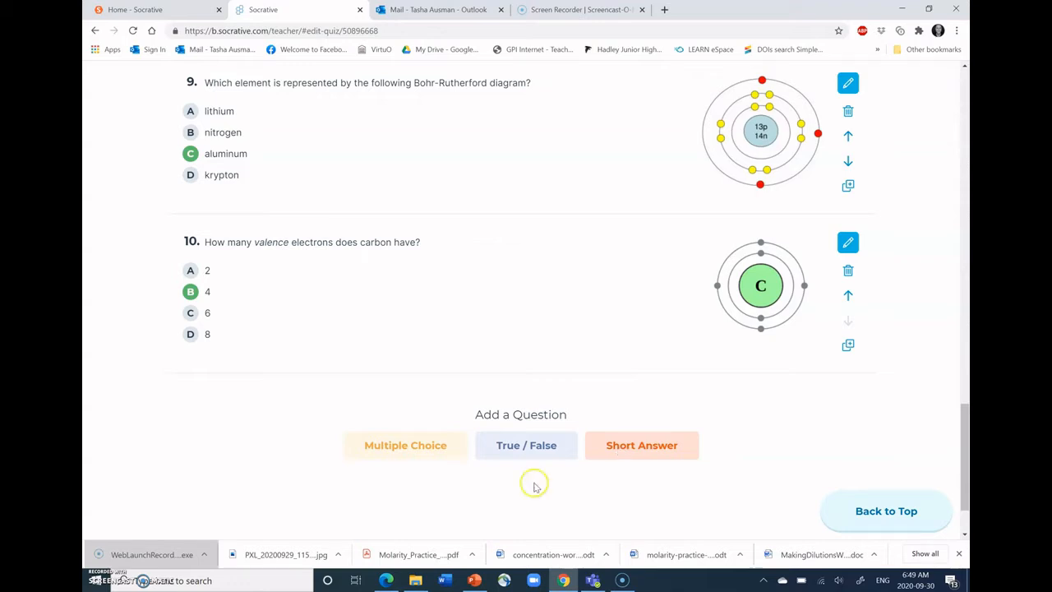
# - Try out a blank multiple-choice question 11 with the equation editor's virtual keyboard, and delete the question
pyautogui.click(420, 453)
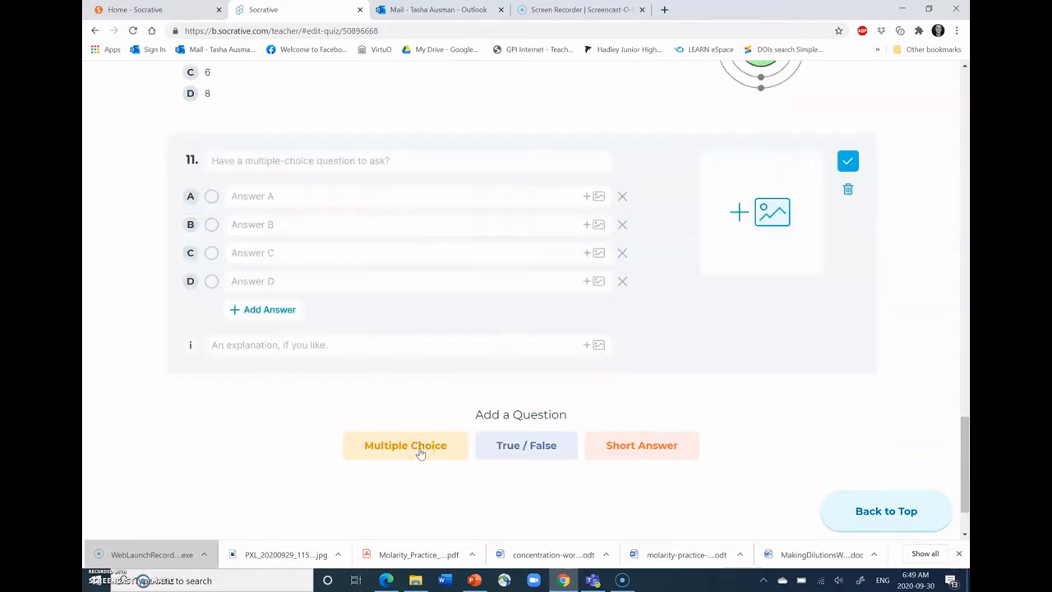
pyautogui.click(372, 158)
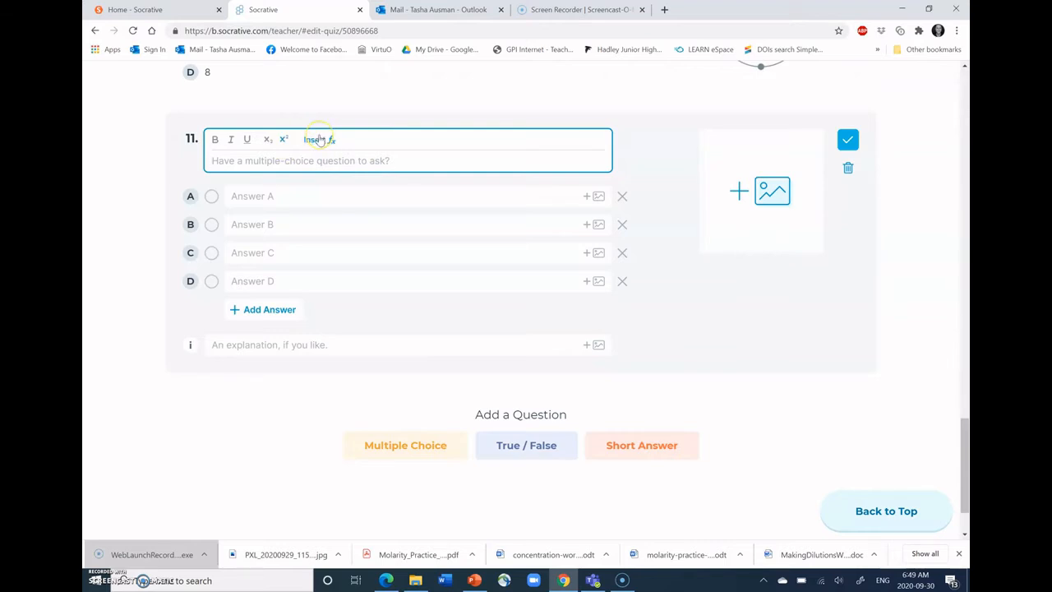
pyautogui.click(319, 139)
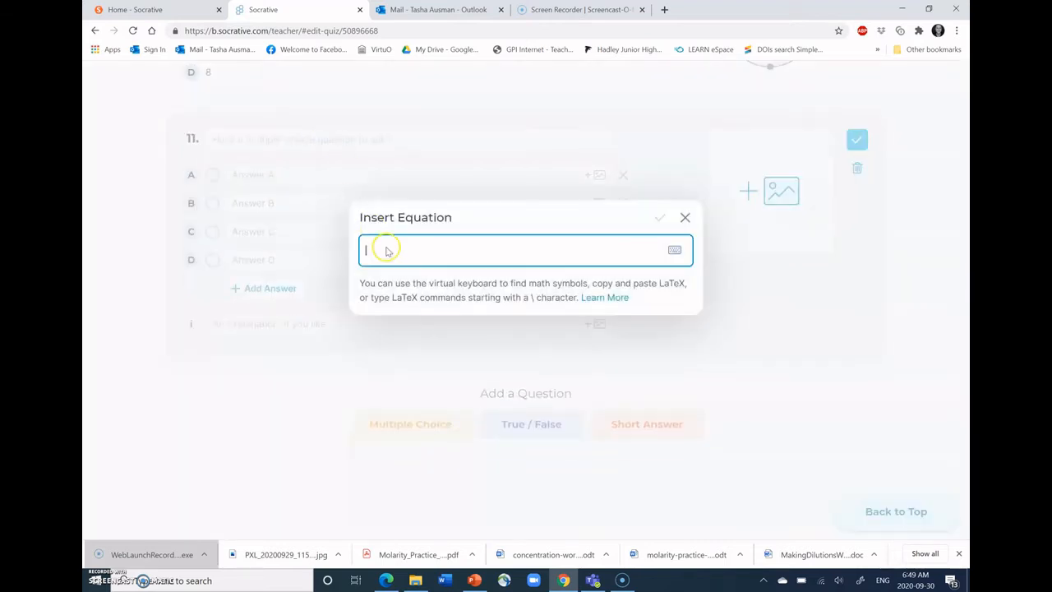
pyautogui.click(674, 251)
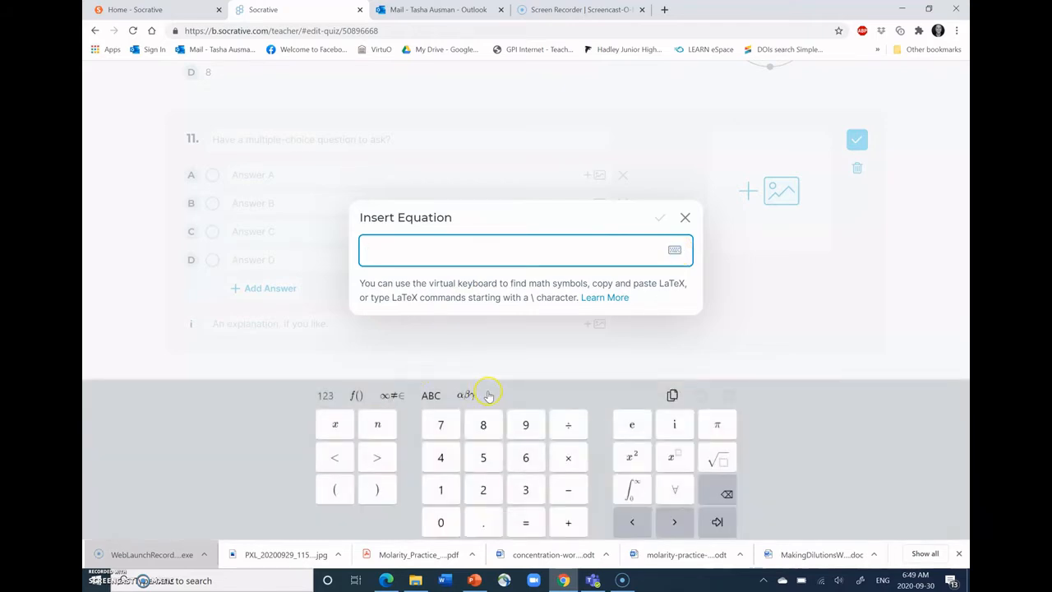
pyautogui.click(686, 218)
pyautogui.click(497, 138)
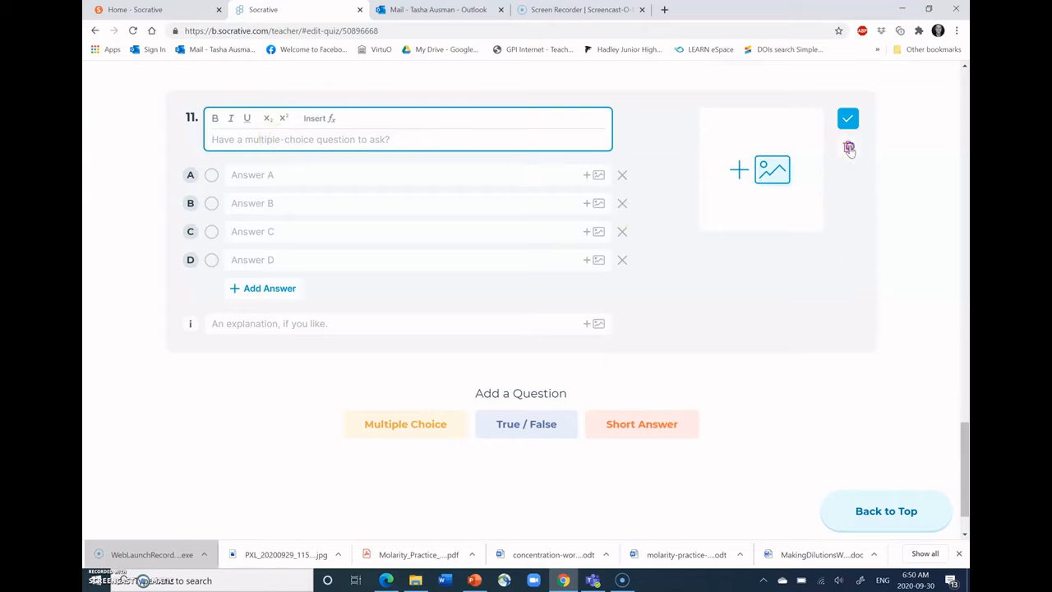
pyautogui.click(851, 148)
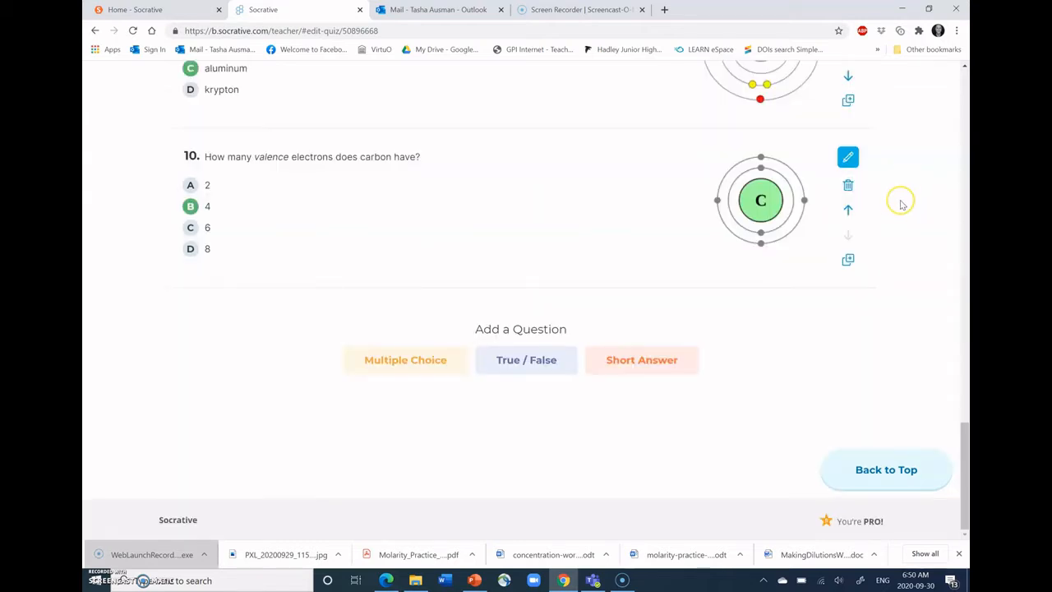
# - Save and exit the Atomic Theory Mini-Quiz and go to the launch page
pyautogui.scroll(5, 903, 197)
pyautogui.scroll(12, 901, 205)
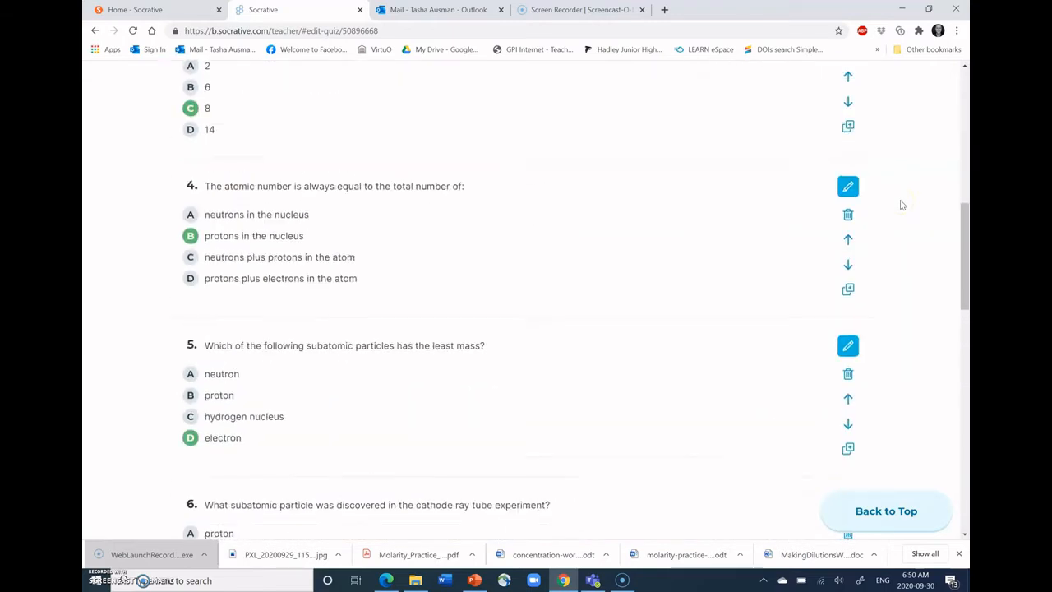
pyautogui.scroll(2, 901, 205)
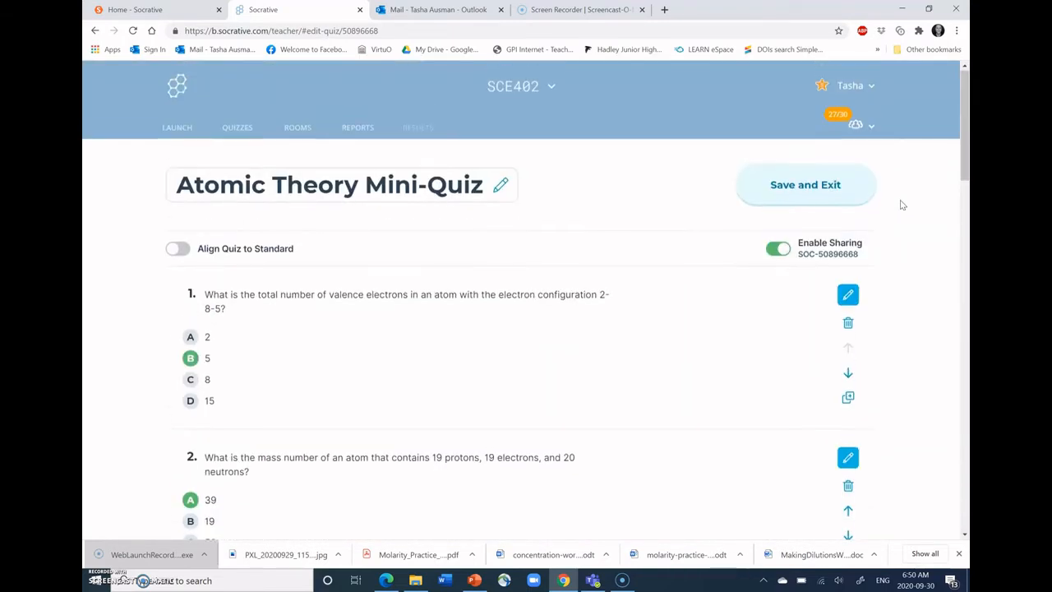
pyautogui.click(838, 187)
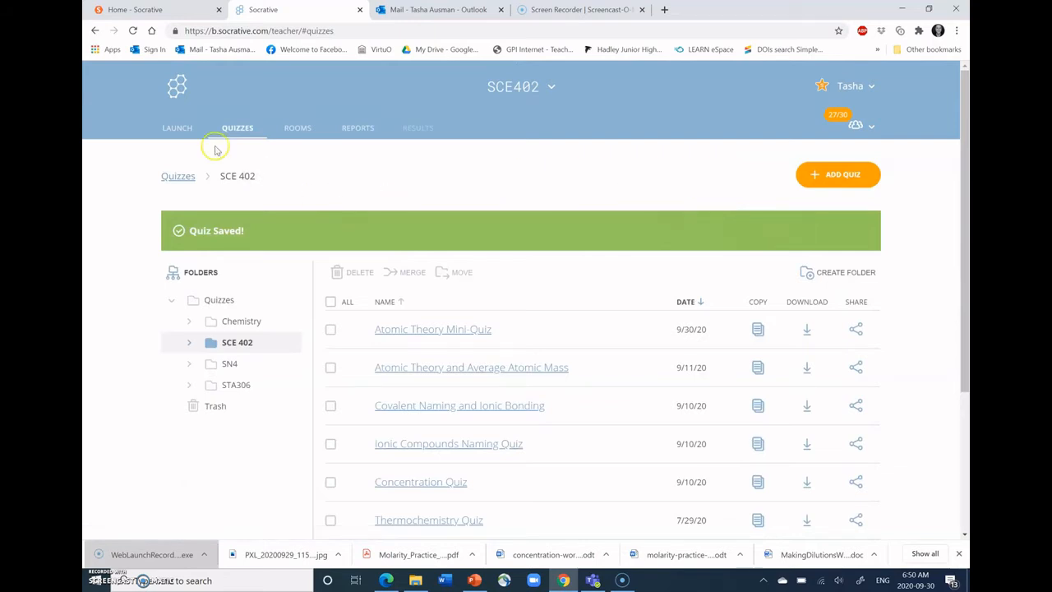
pyautogui.click(184, 128)
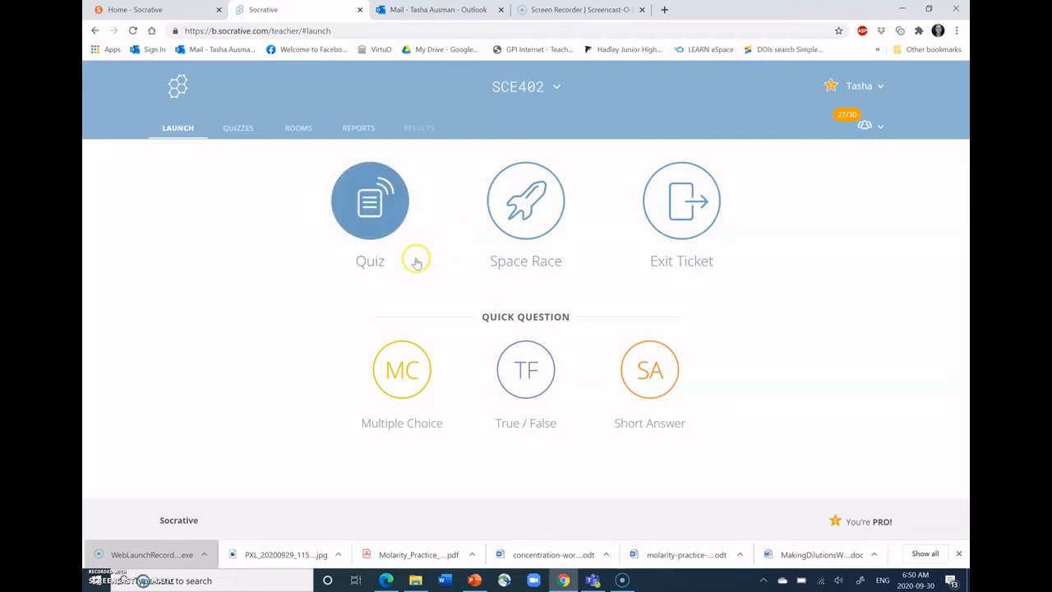
pyautogui.click(358, 224)
pyautogui.click(359, 223)
pyautogui.click(424, 233)
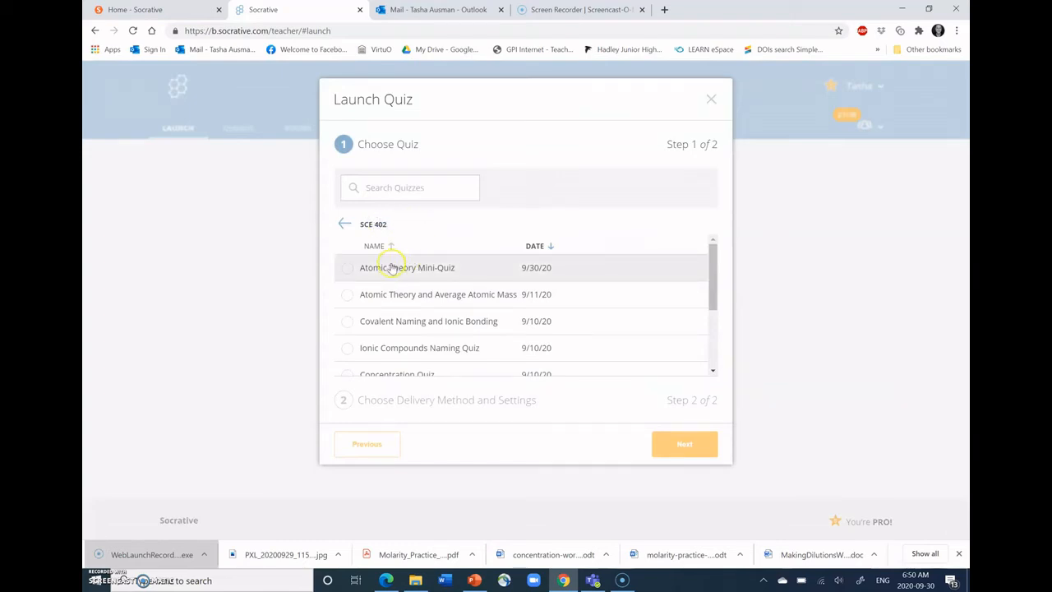
pyautogui.click(710, 98)
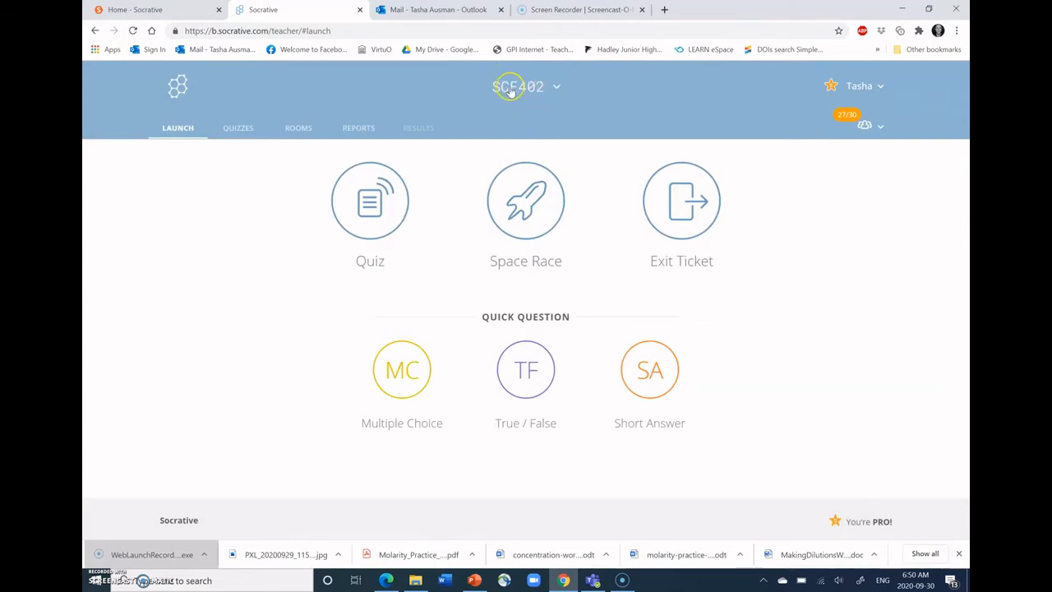
# - Set up a launch of the Atomic Theory Mini-Quiz, trying out the Instant Feedback and Teacher Paced delivery methods and choosing Open Navigation
pyautogui.click(385, 202)
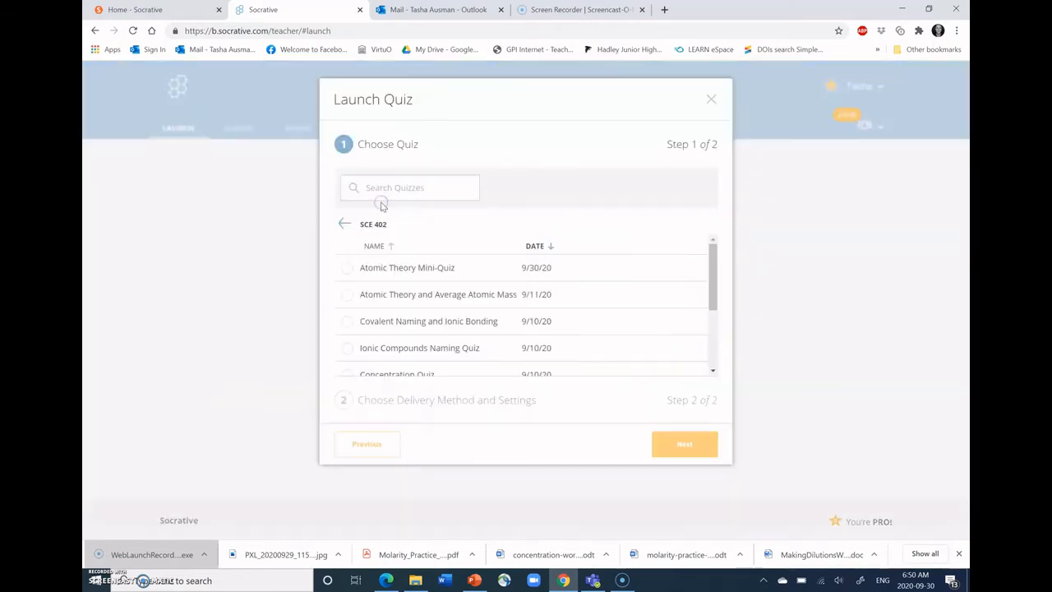
pyautogui.click(376, 268)
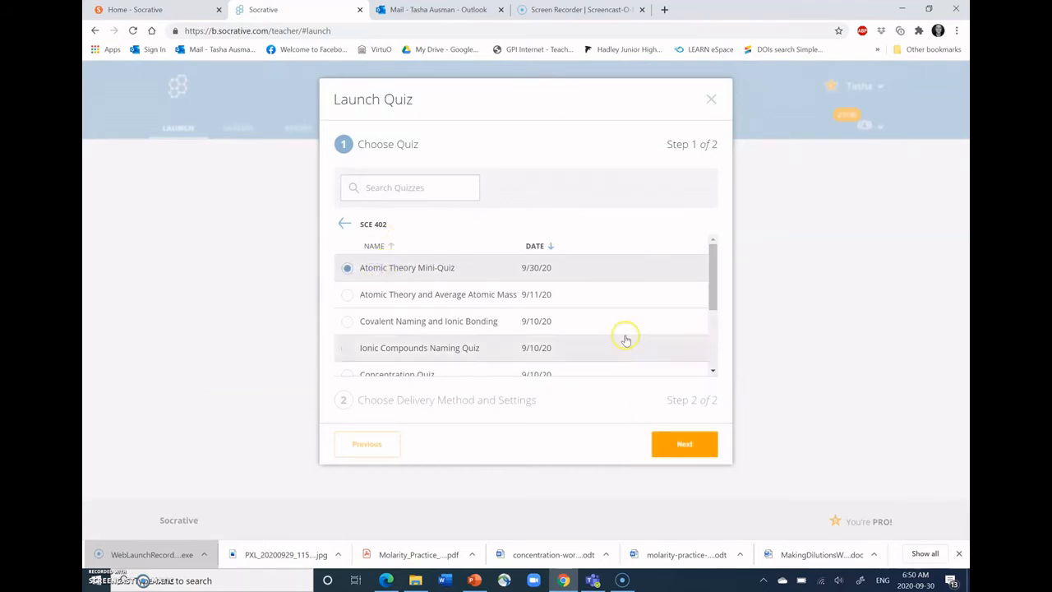
pyautogui.click(671, 448)
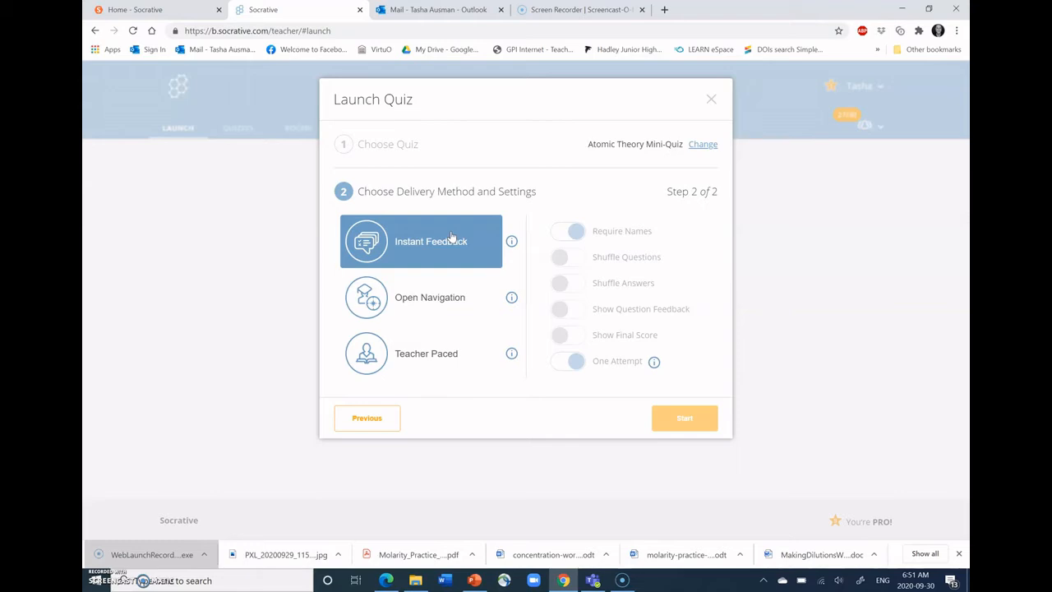
pyautogui.click(439, 300)
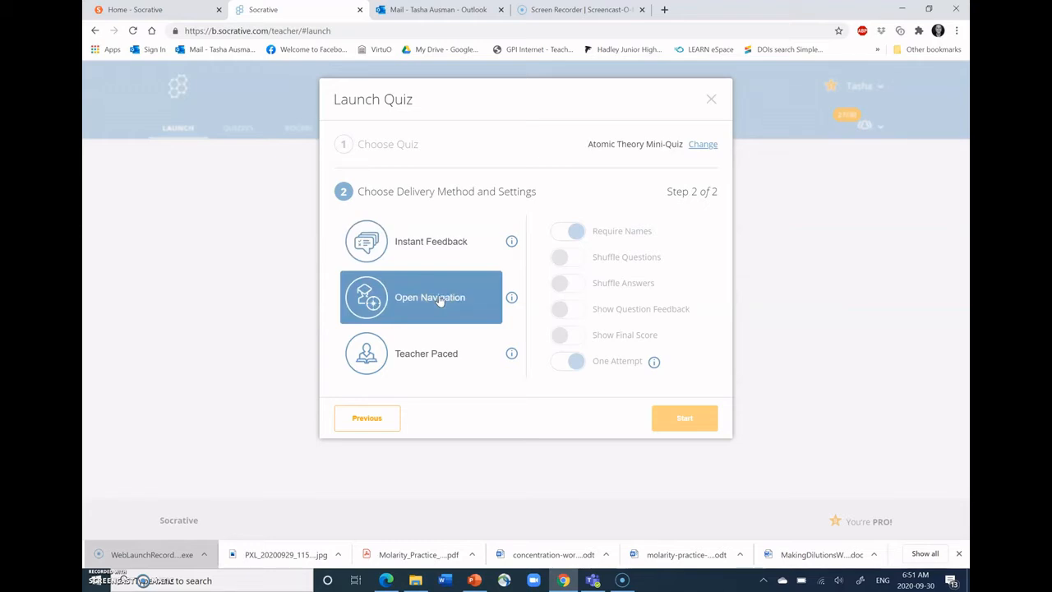
pyautogui.click(419, 349)
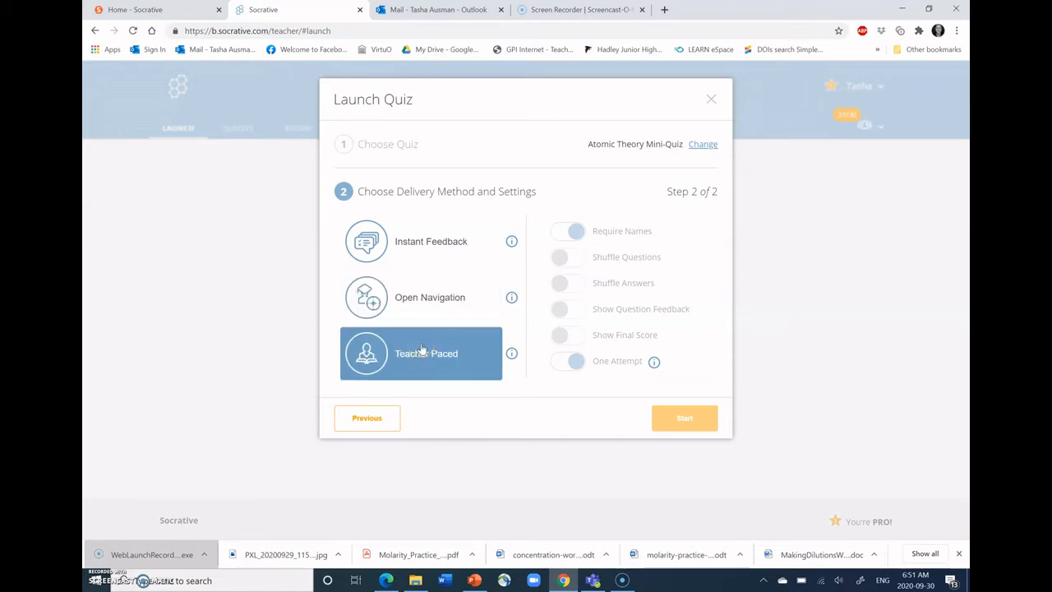
pyautogui.click(427, 302)
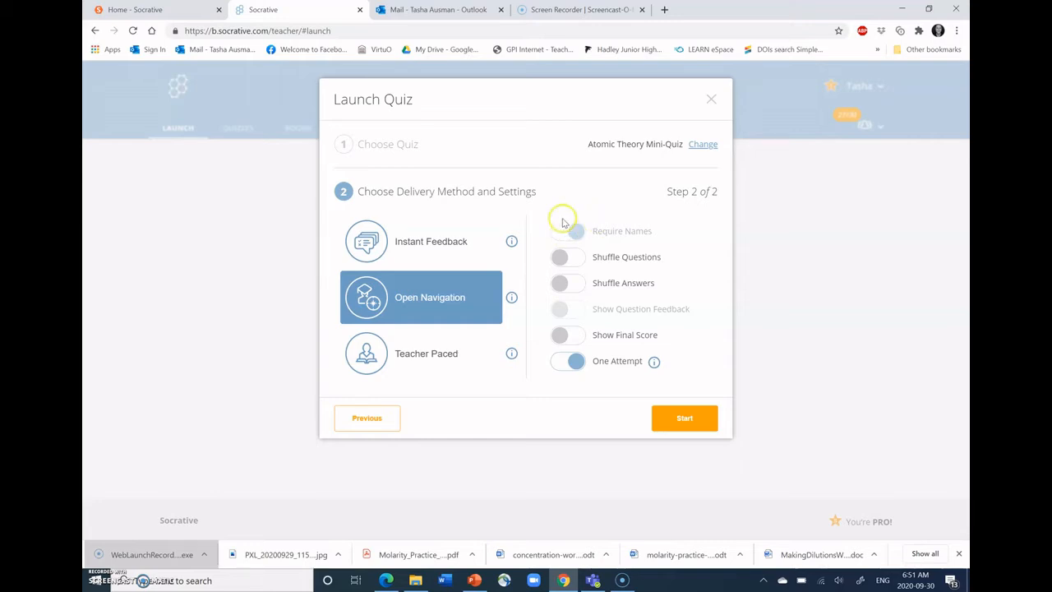
# - Try turning on Shuffle Questions, Shuffle Answers and Show Final Score and turning off One Attempt, and close the launch setup without starting
pyautogui.click(571, 260)
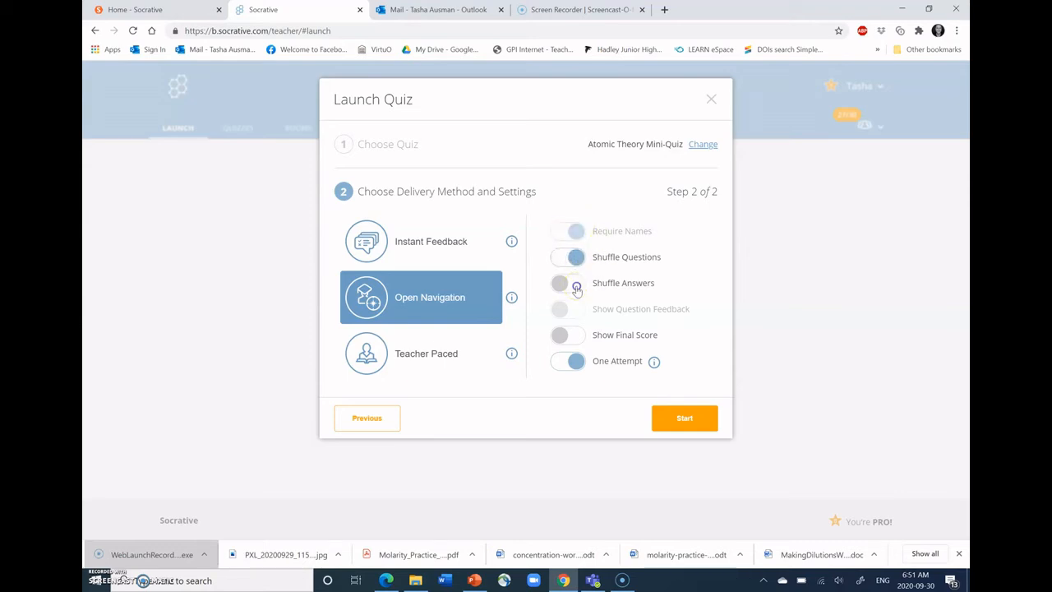
pyautogui.click(574, 284)
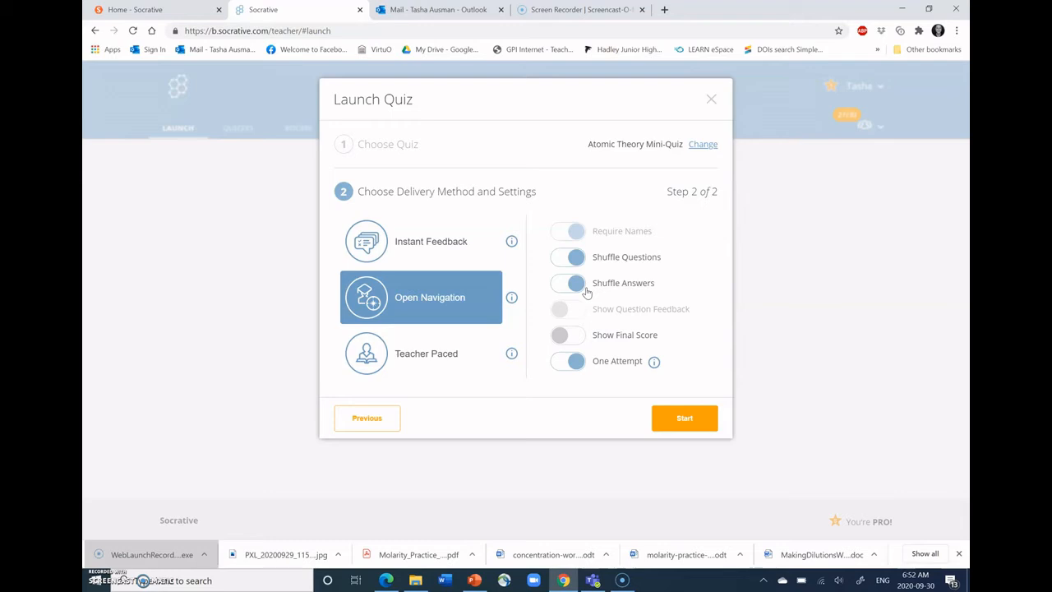
pyautogui.click(573, 339)
pyautogui.click(572, 337)
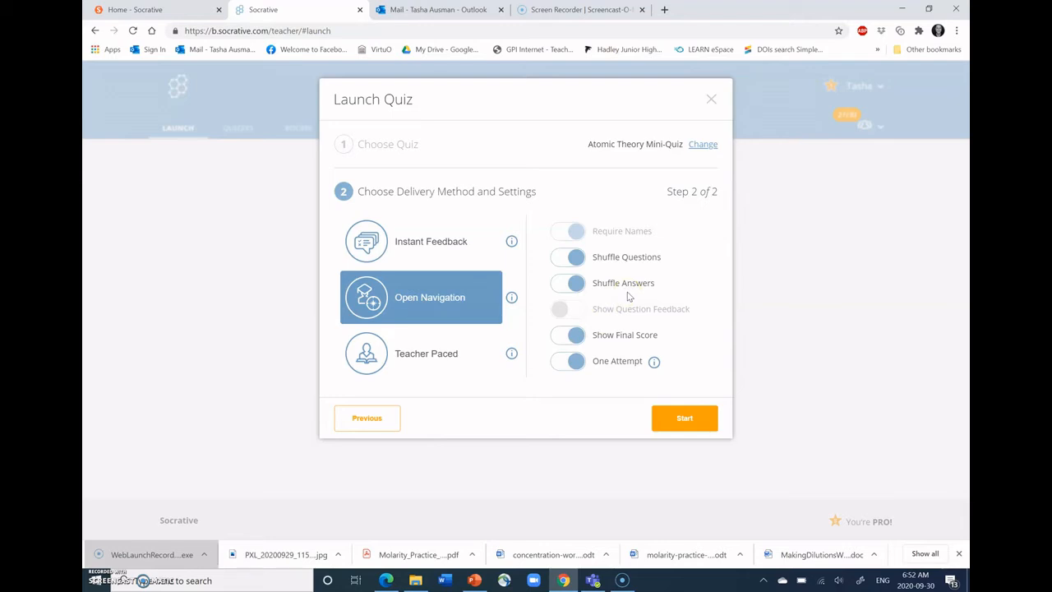
pyautogui.click(565, 362)
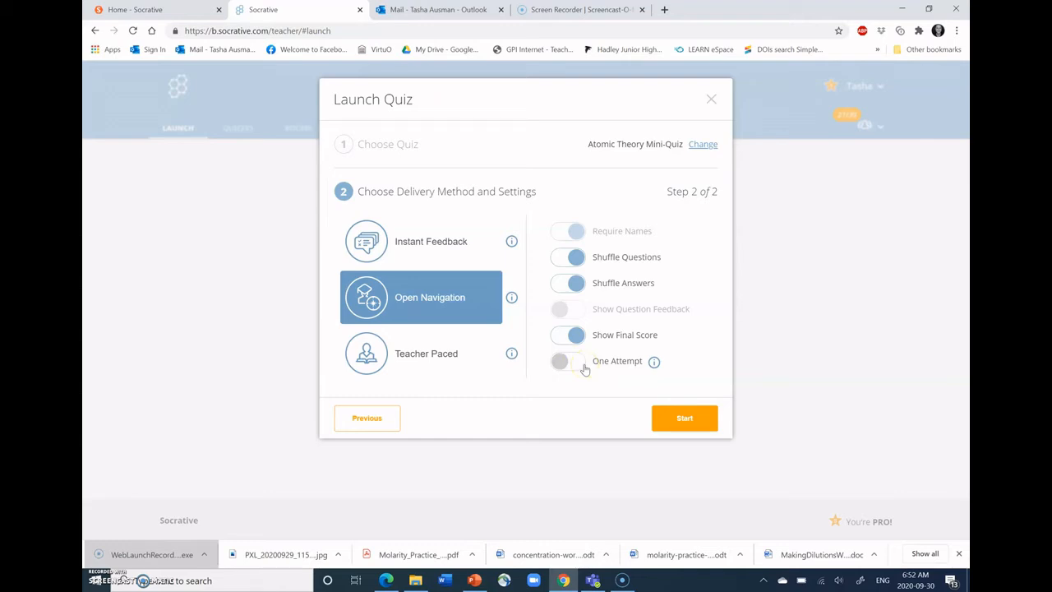
pyautogui.click(713, 100)
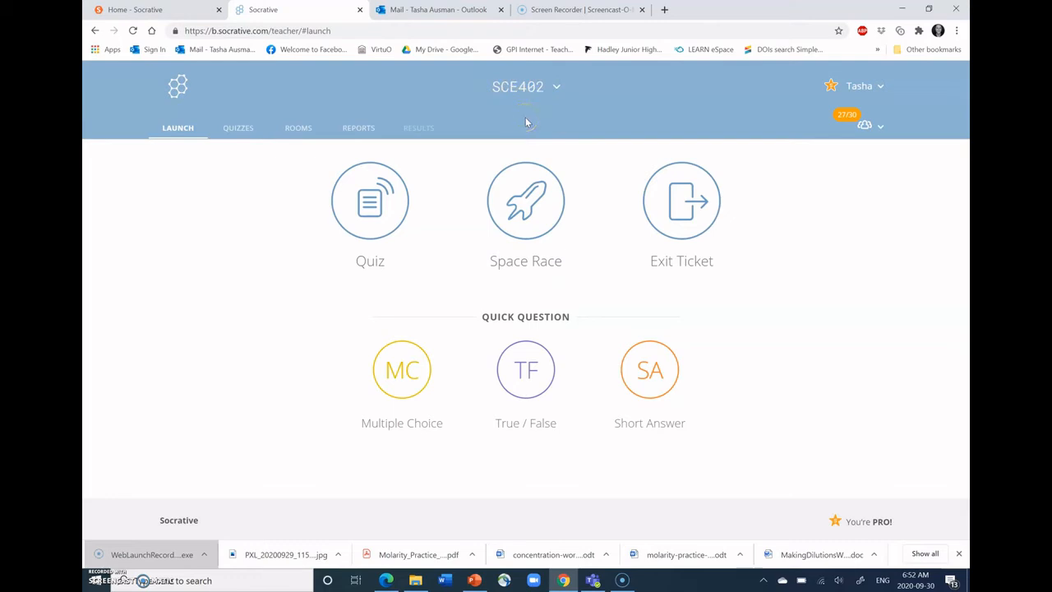
pyautogui.click(371, 131)
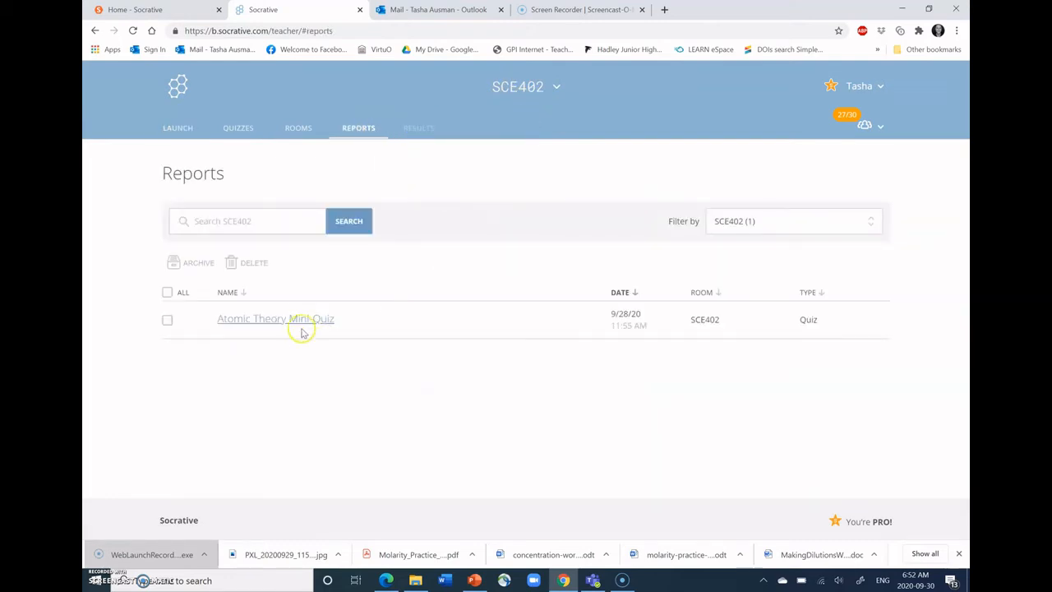
pyautogui.click(255, 323)
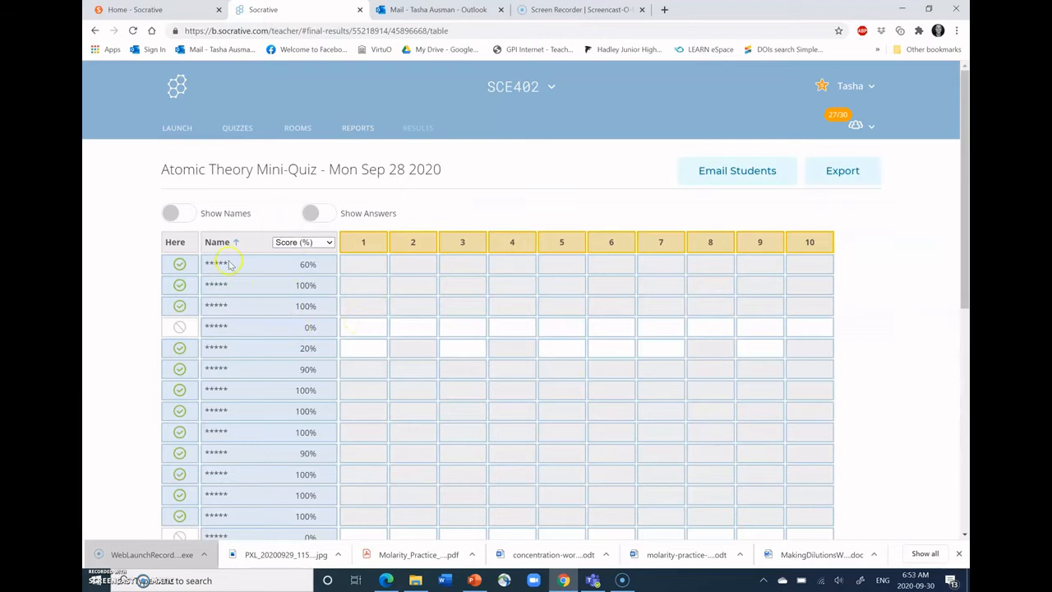
pyautogui.click(185, 213)
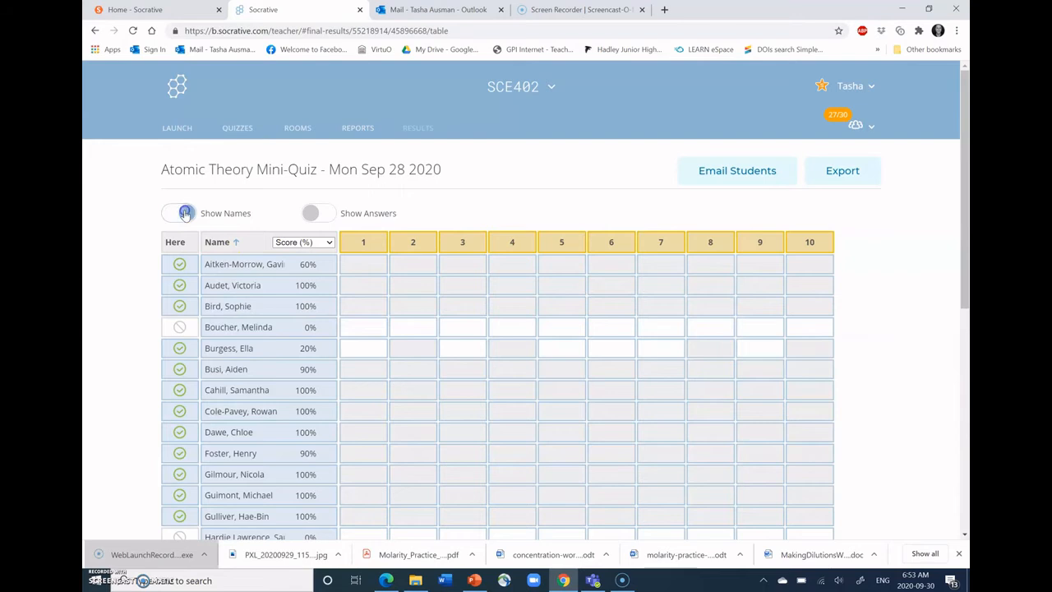
pyautogui.click(185, 213)
pyautogui.scroll(-1, 263, 188)
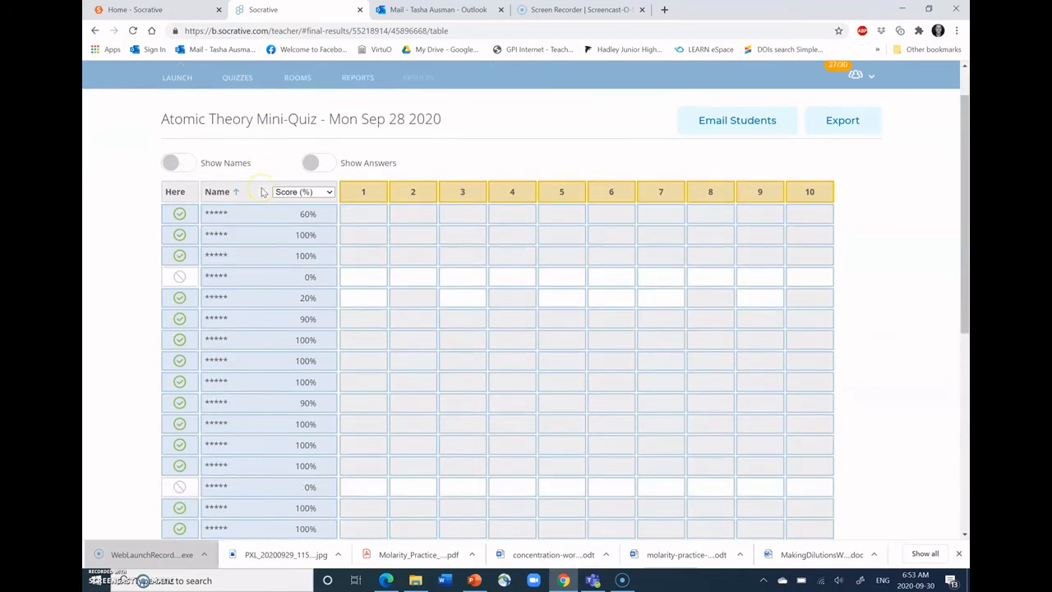
pyautogui.click(313, 167)
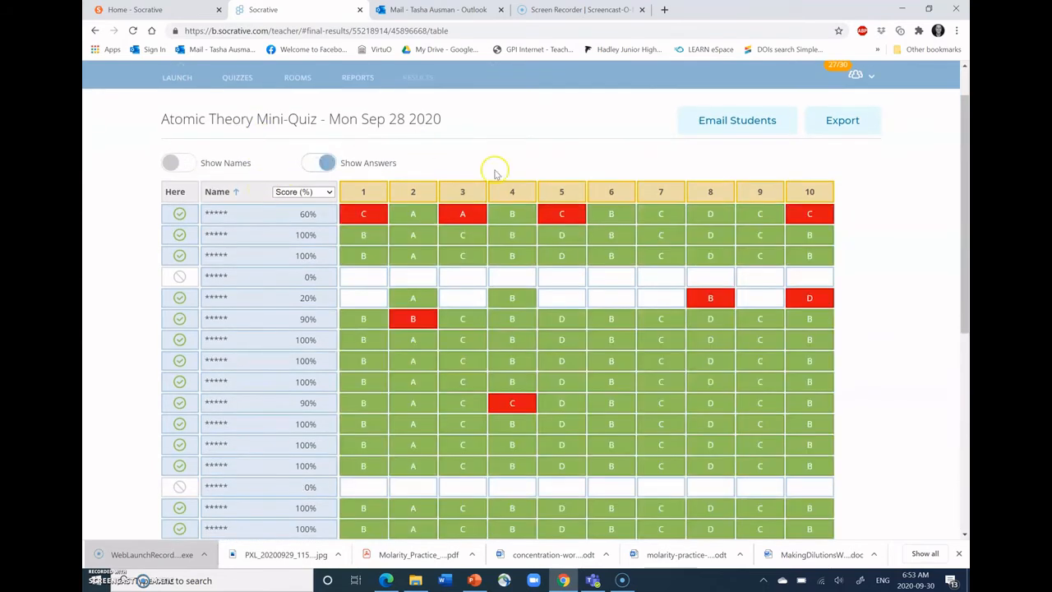
# - Examine each student's answers and score in the results table, down to the class totals per question
pyautogui.scroll(-4, 477, 318)
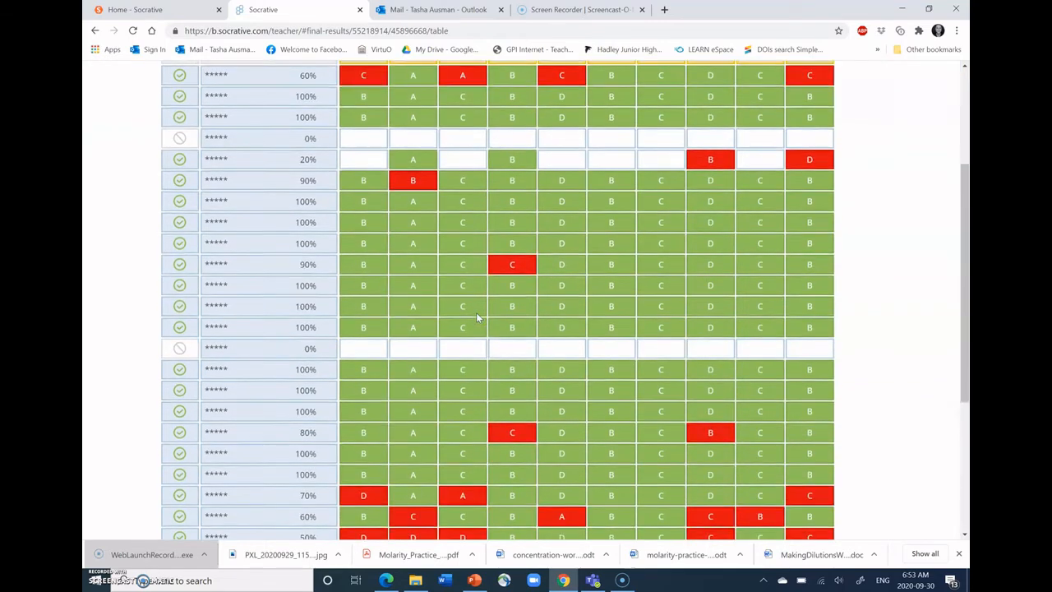
pyautogui.scroll(-1, 477, 318)
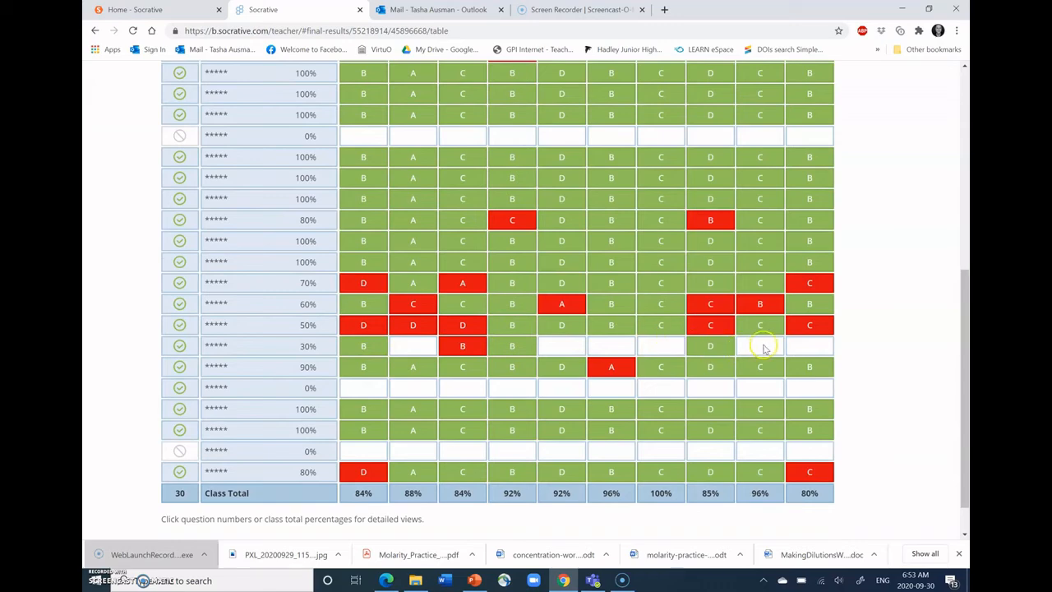
pyautogui.scroll(2, 763, 349)
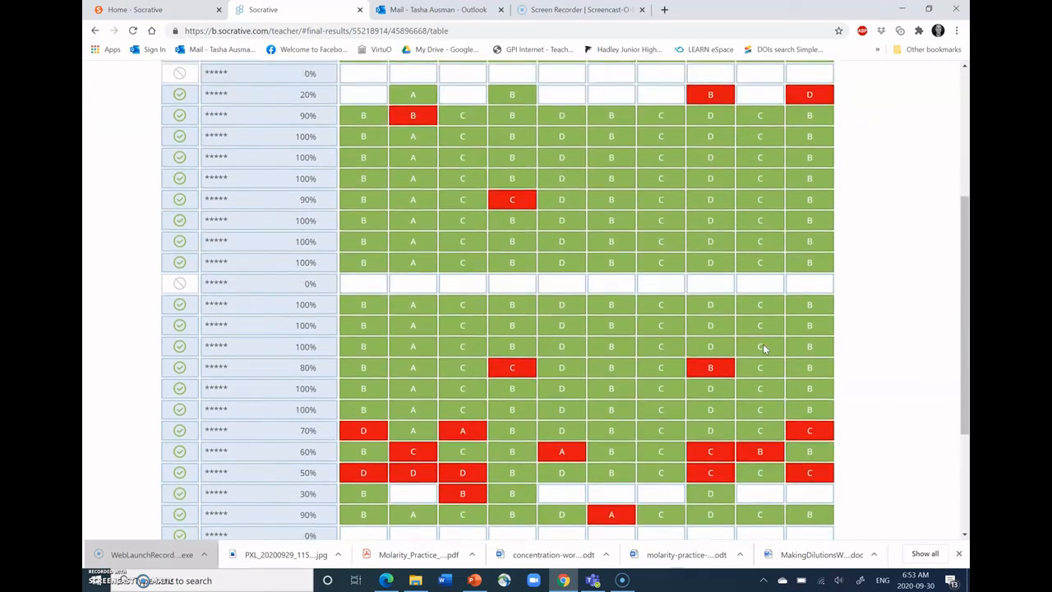
pyautogui.scroll(3, 762, 348)
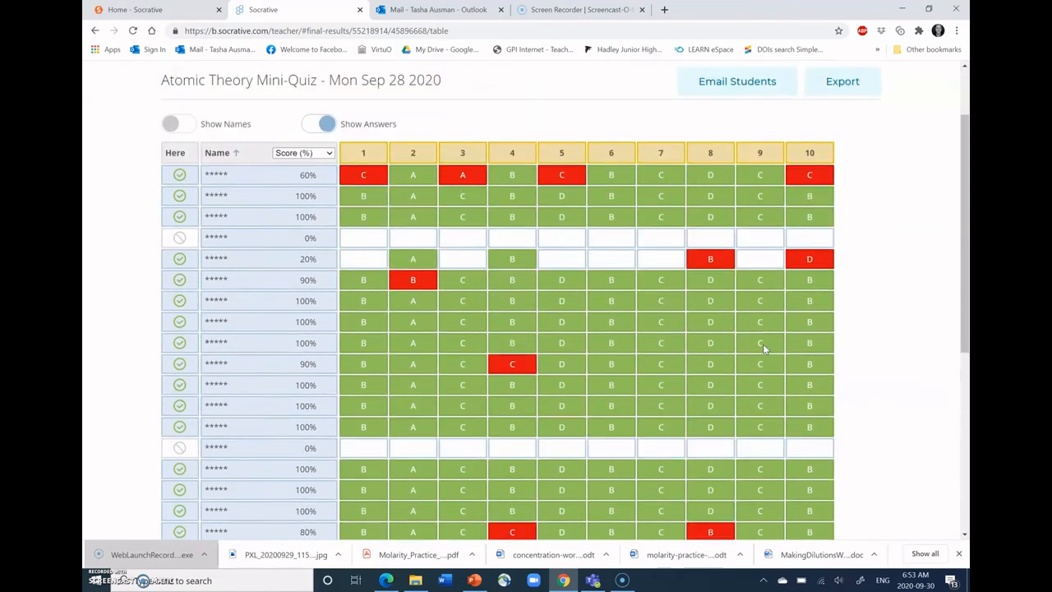
pyautogui.scroll(1, 763, 343)
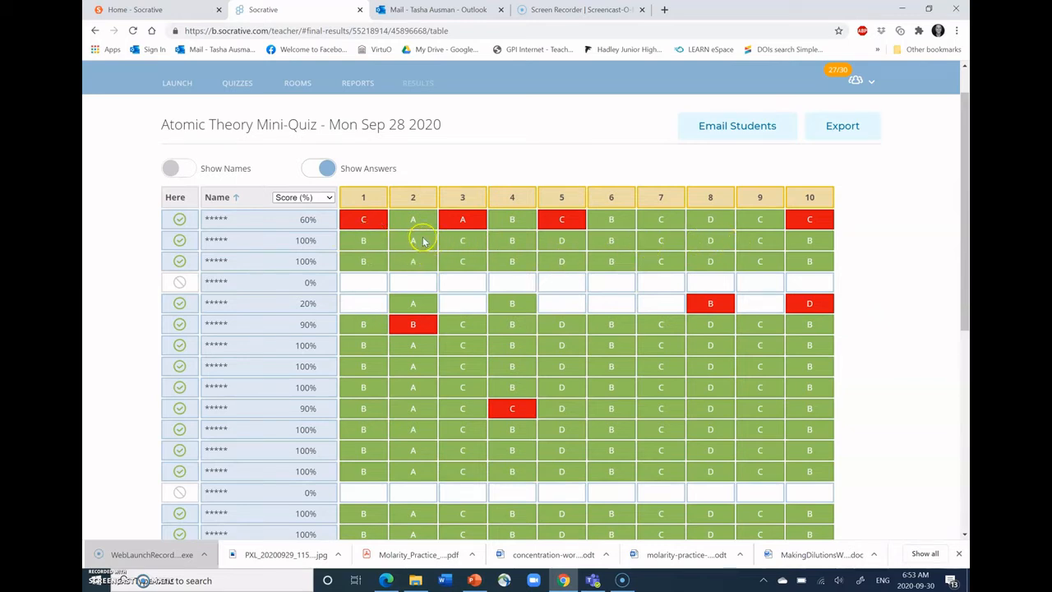
pyautogui.scroll(-5, 657, 367)
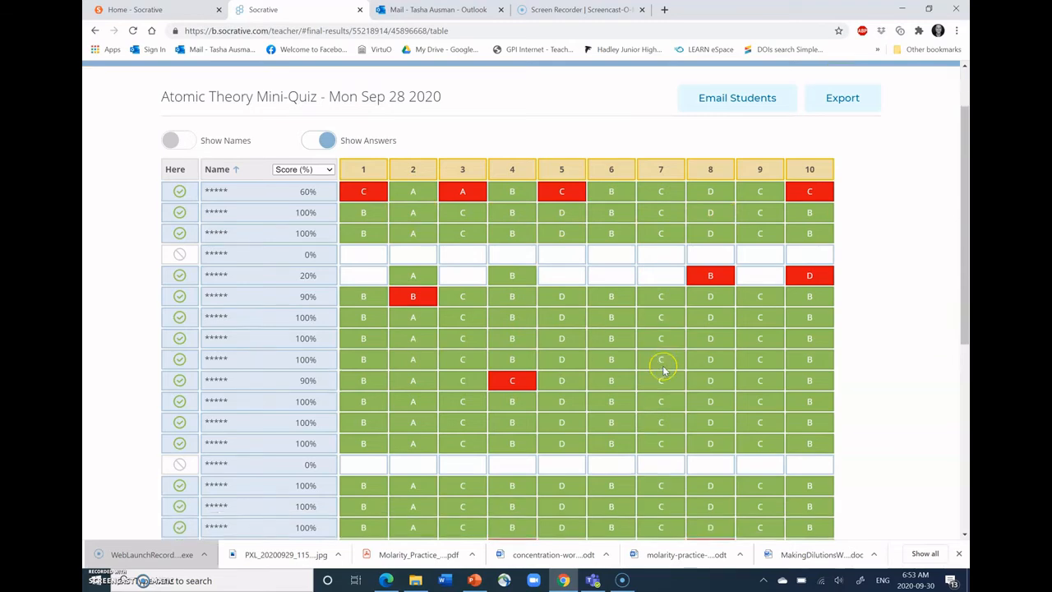
pyautogui.scroll(-2, 664, 372)
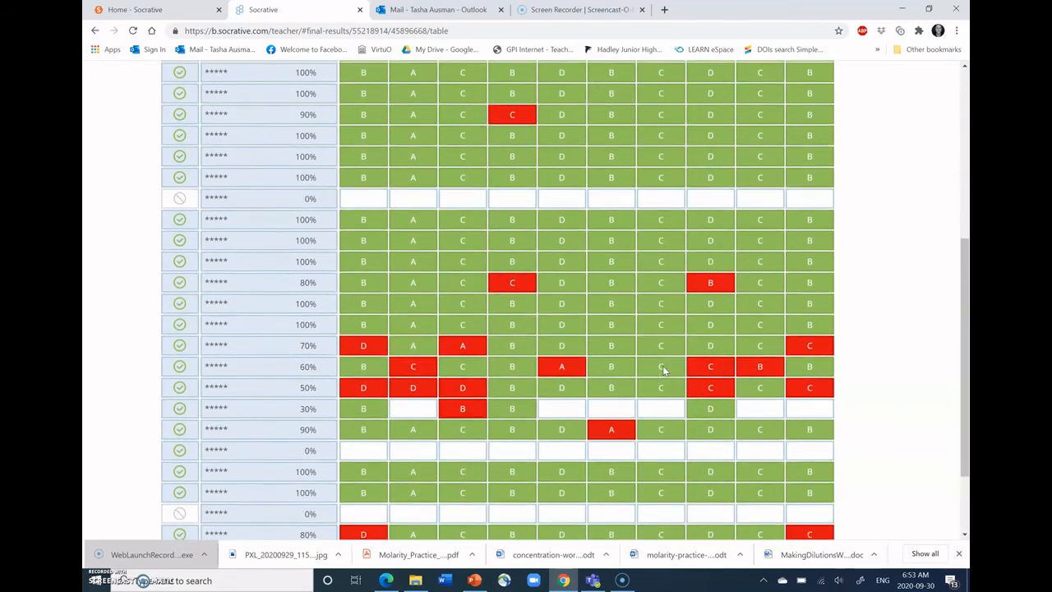
pyautogui.scroll(5, 664, 371)
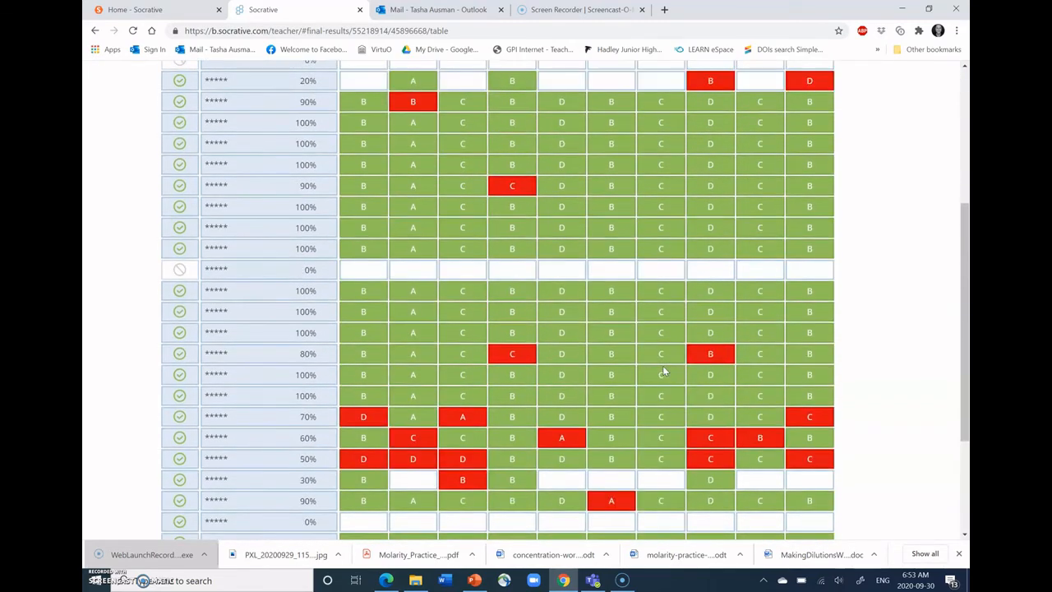
pyautogui.scroll(1, 664, 371)
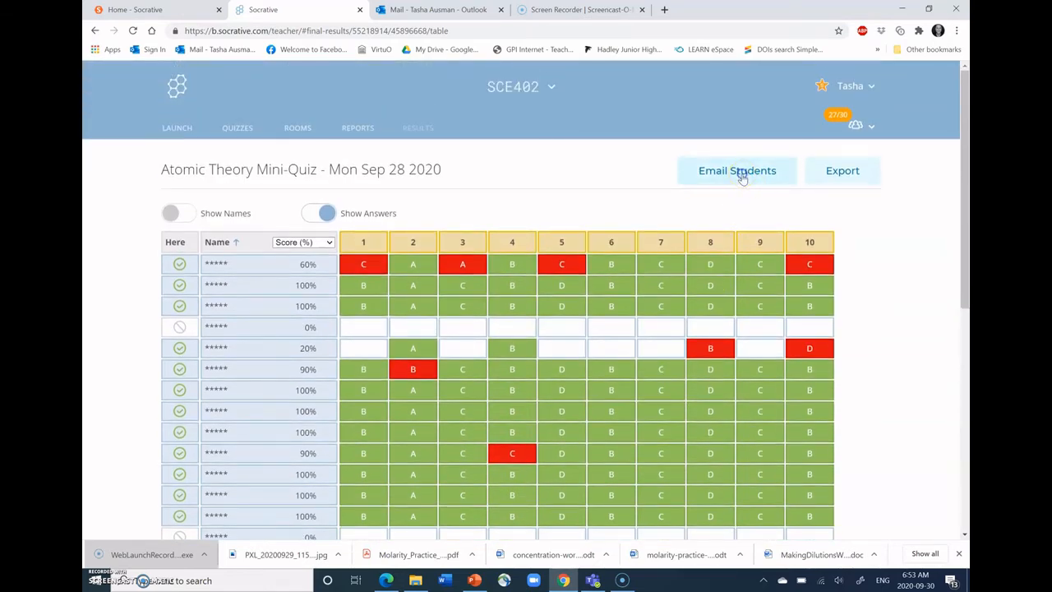
# - Open the Email Students options, and open the Warm Up Mixtures PDF attached to the Socrative Quiz Results email in Outlook
pyautogui.click(742, 173)
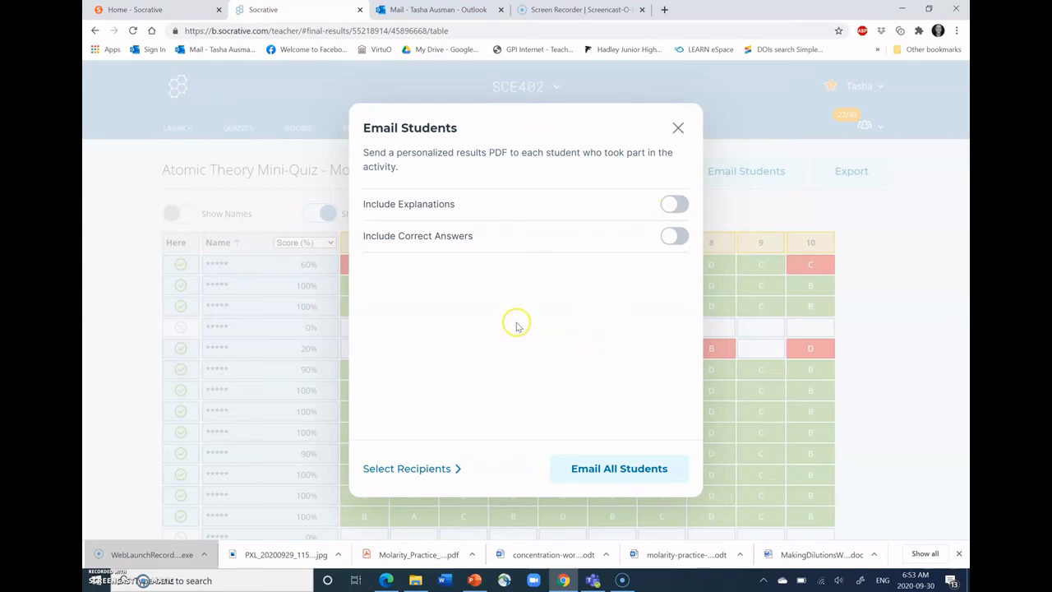
pyautogui.click(425, 11)
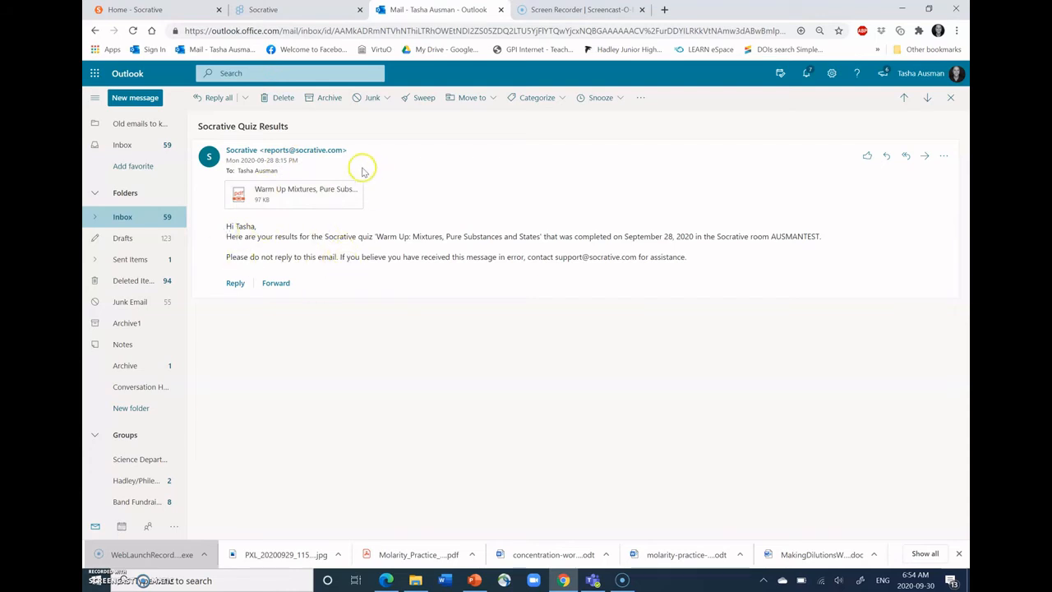
pyautogui.click(304, 189)
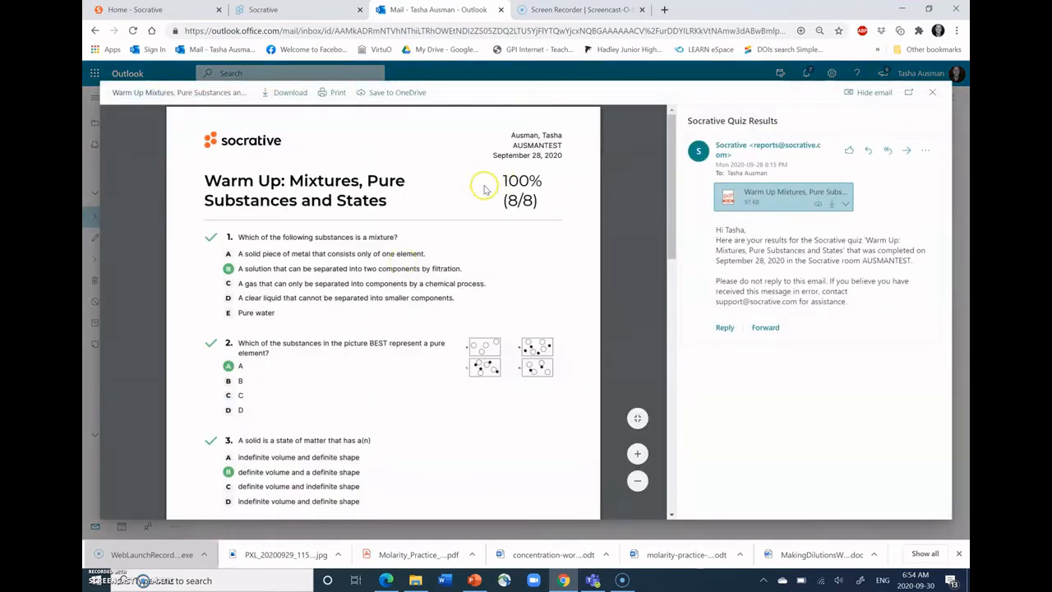
# - Examine the emailed results PDF, checking how the marked answers are presented for questions 1 to 8
pyautogui.scroll(-3, 417, 332)
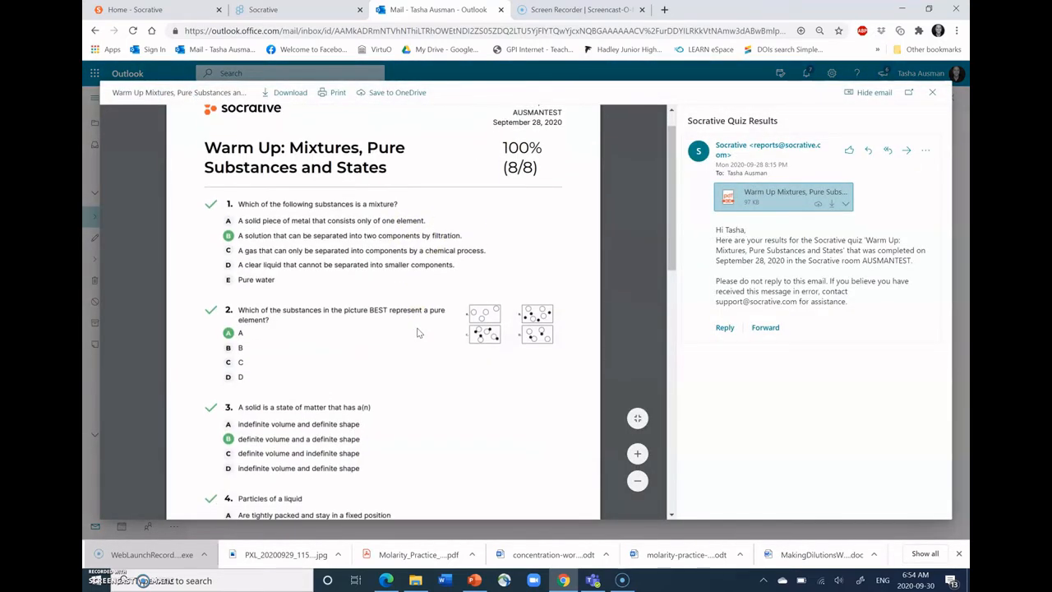
pyautogui.scroll(-4, 418, 332)
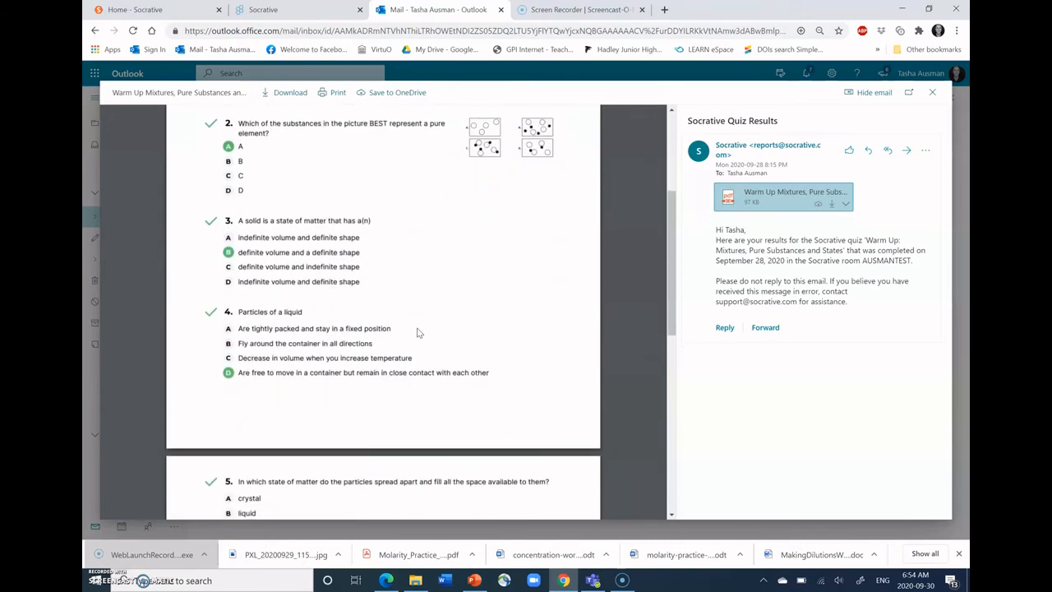
pyautogui.scroll(-5, 417, 332)
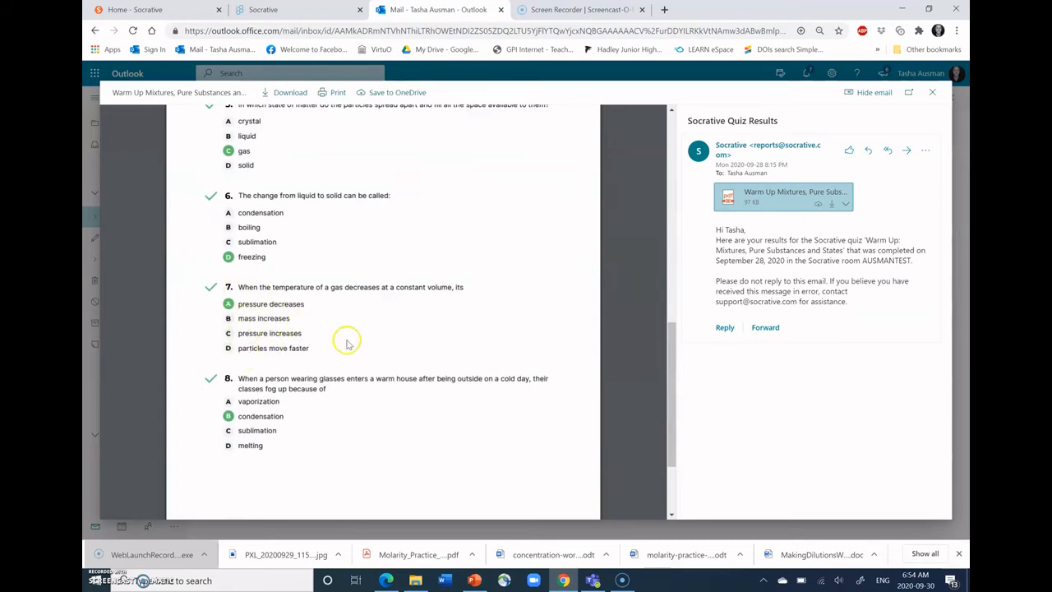
pyautogui.scroll(-2, 346, 345)
pyautogui.scroll(4, 346, 345)
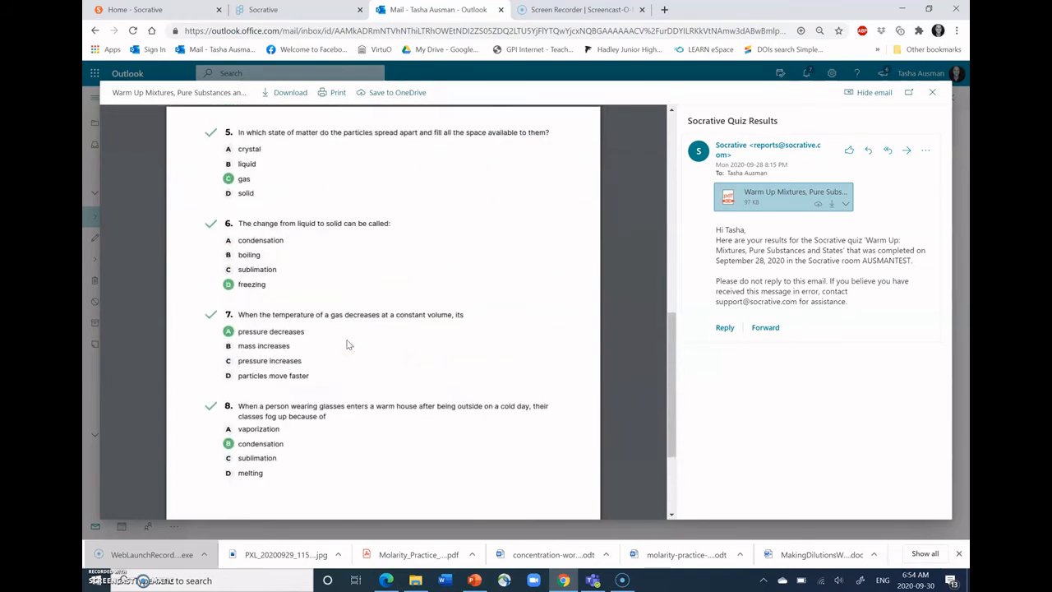
pyautogui.scroll(5, 347, 345)
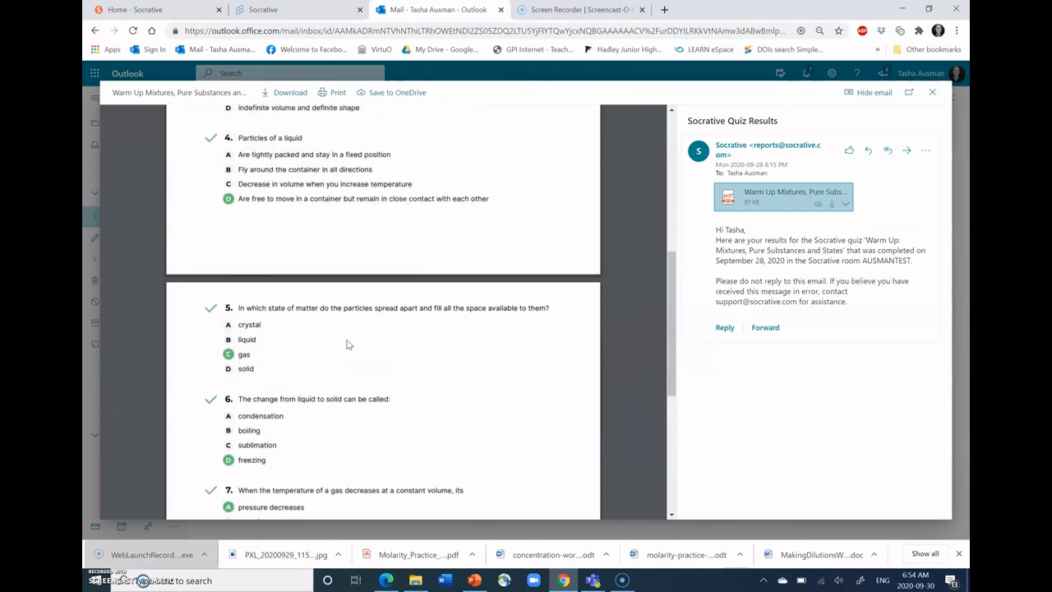
pyautogui.scroll(2, 347, 346)
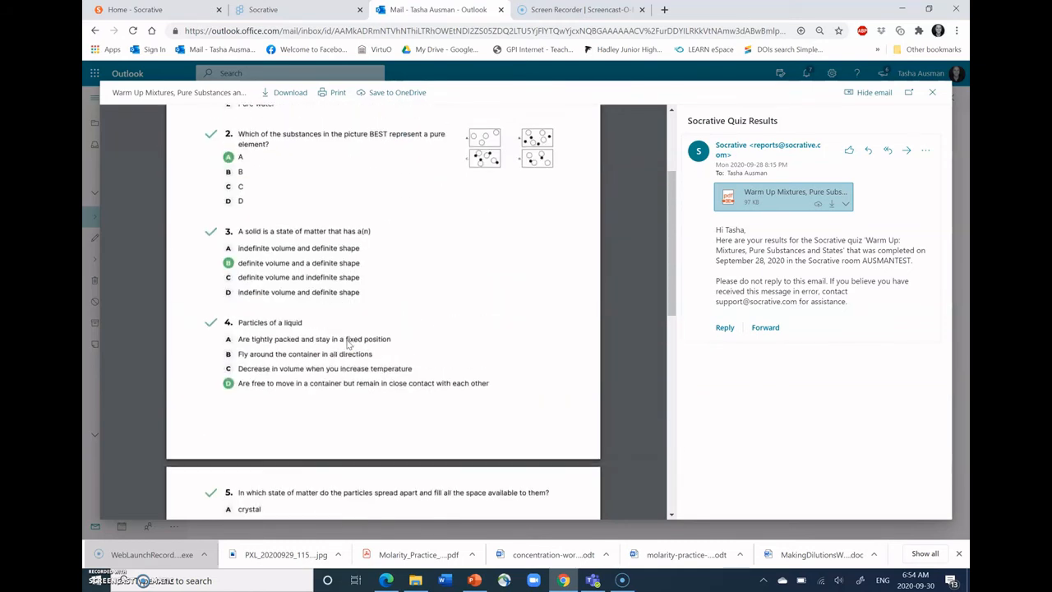
pyautogui.scroll(2, 346, 345)
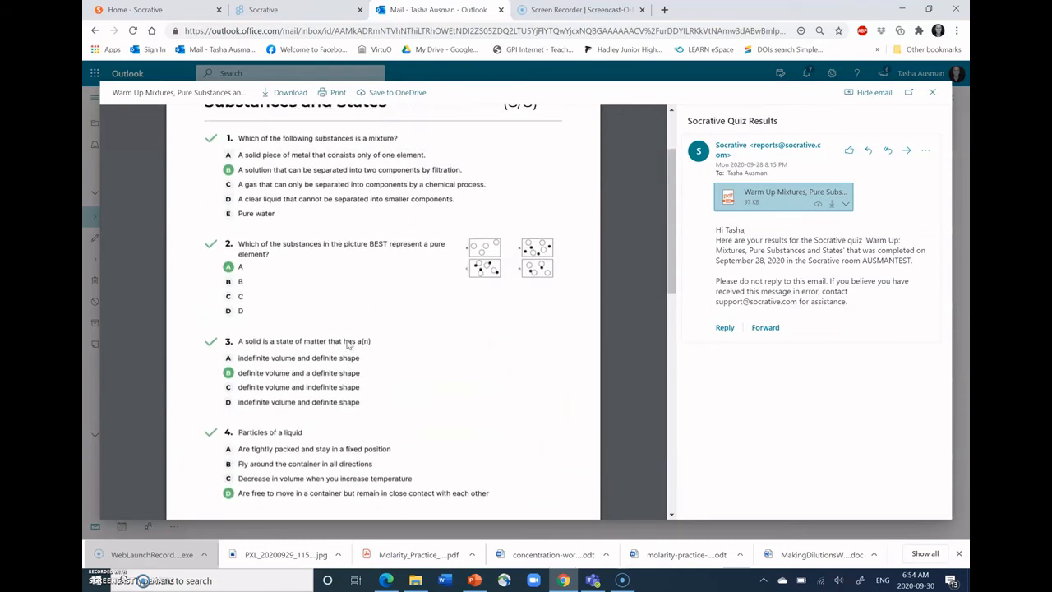
# - Close the emailed Warm Up Mixtures results PDF, return to the Socrative report, and dismiss the Email Students options without sending
pyautogui.scroll(1, 347, 345)
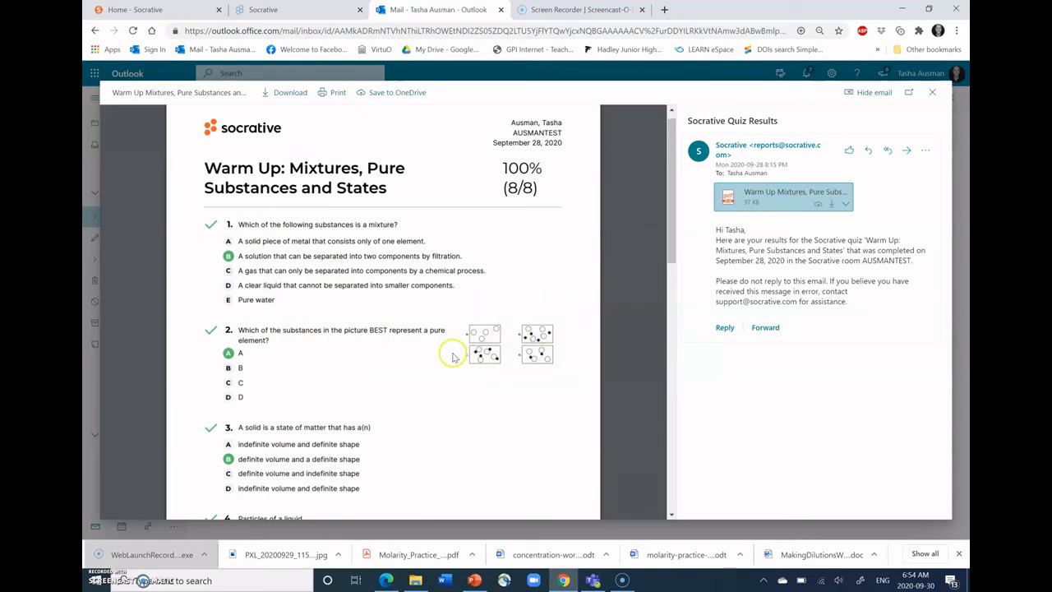
pyautogui.scroll(1, 453, 353)
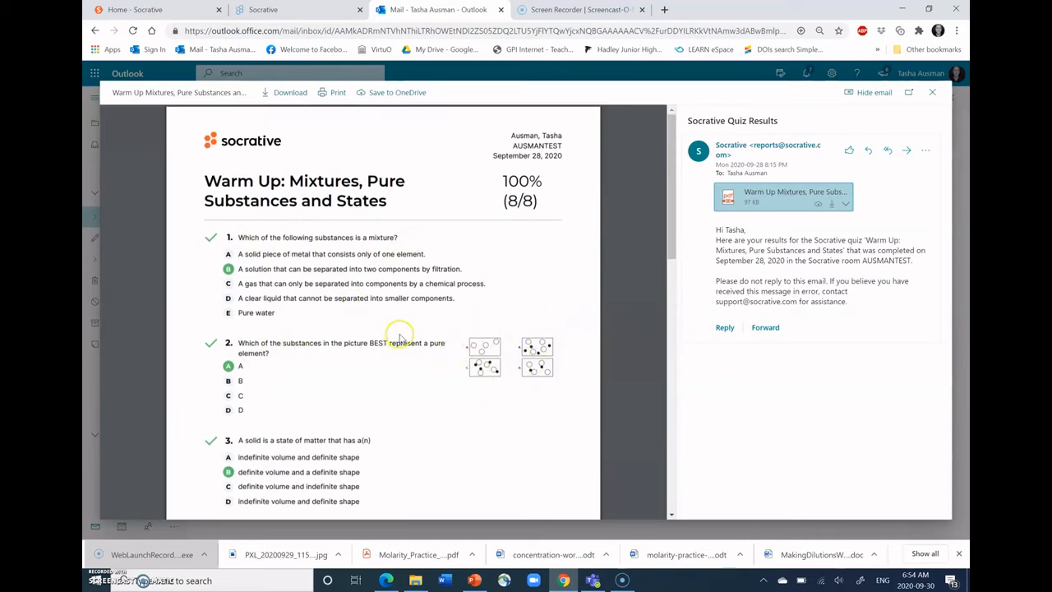
pyautogui.click(929, 91)
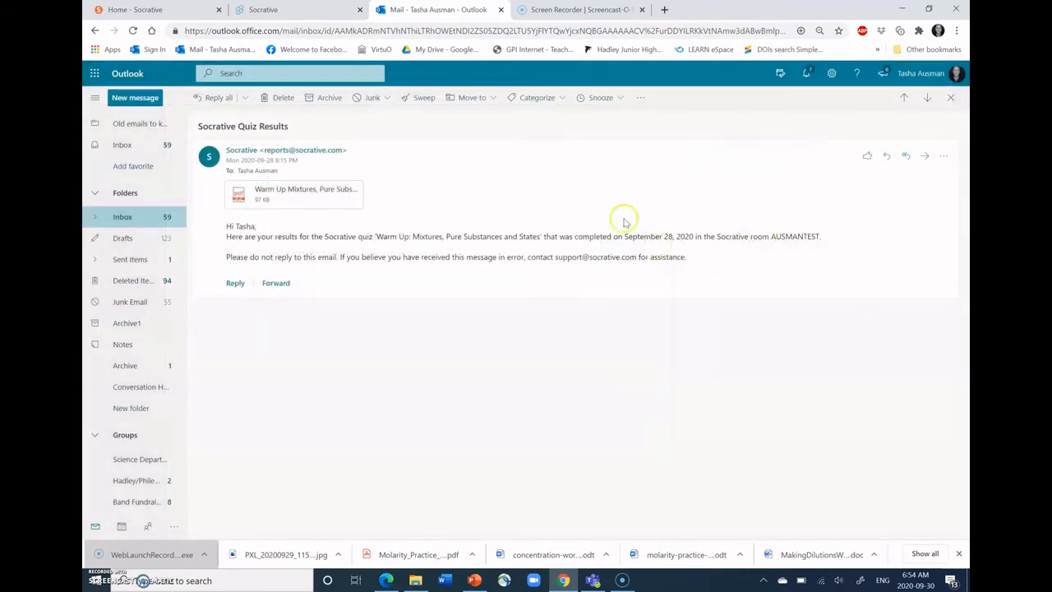
pyautogui.click(563, 11)
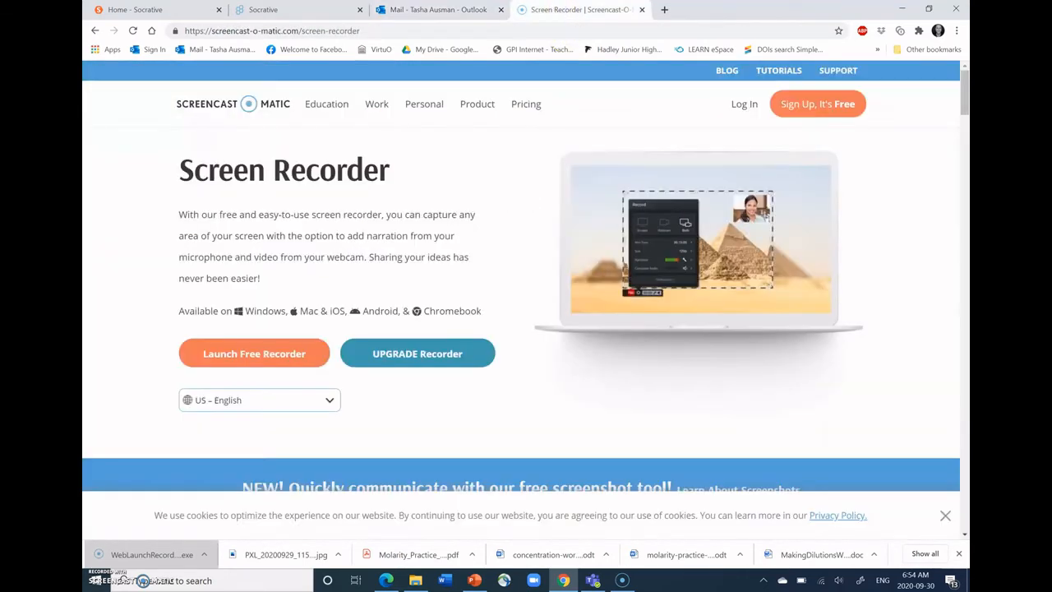
pyautogui.click(427, 7)
pyautogui.click(310, 7)
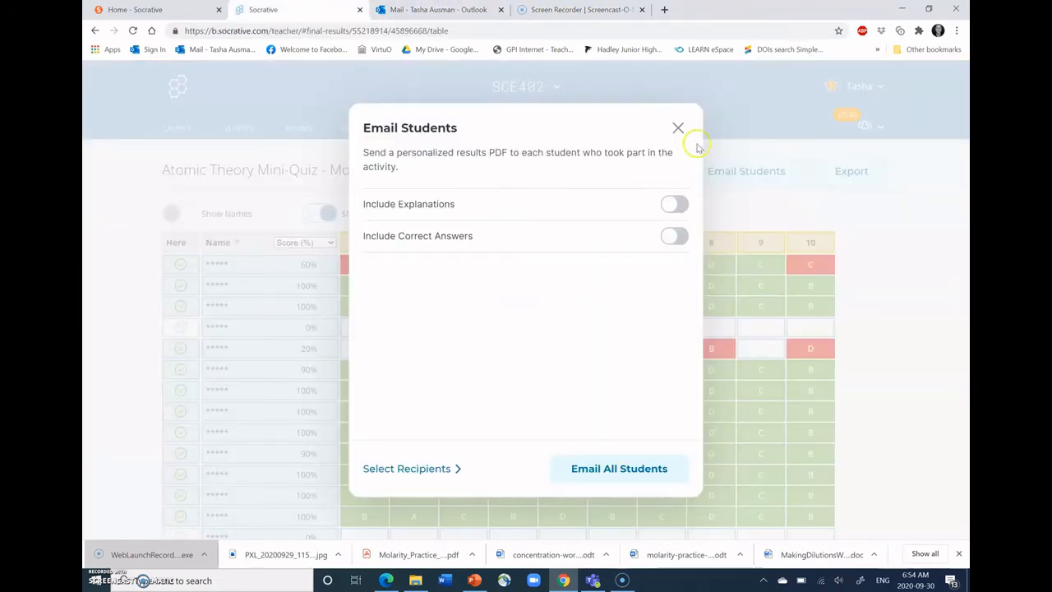
pyautogui.click(678, 127)
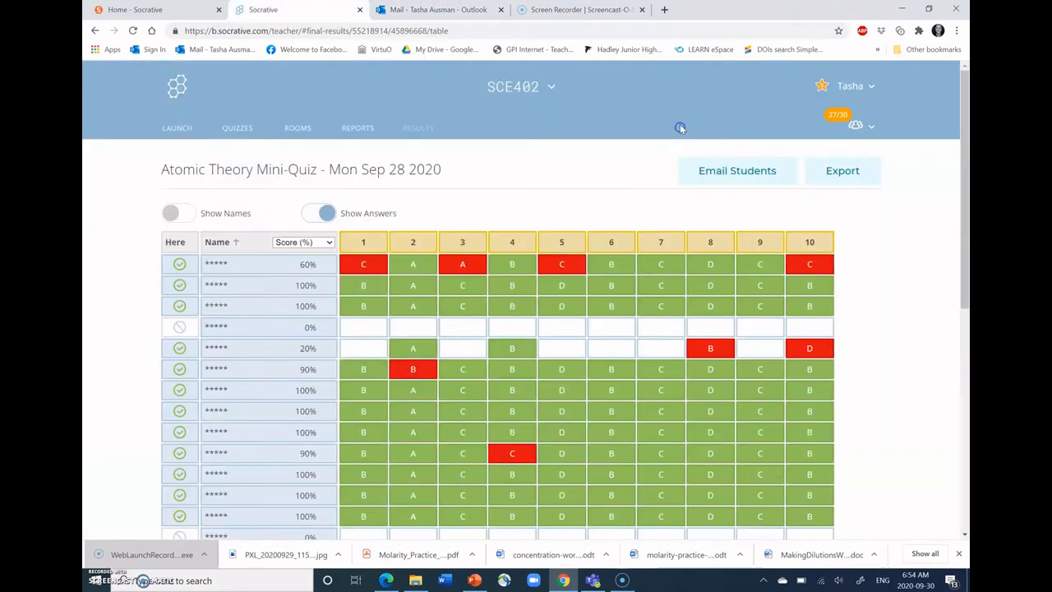
# - Review the report's export options, including Results Summary PDF and Answer Key PDF, and close them without exporting
pyautogui.click(839, 171)
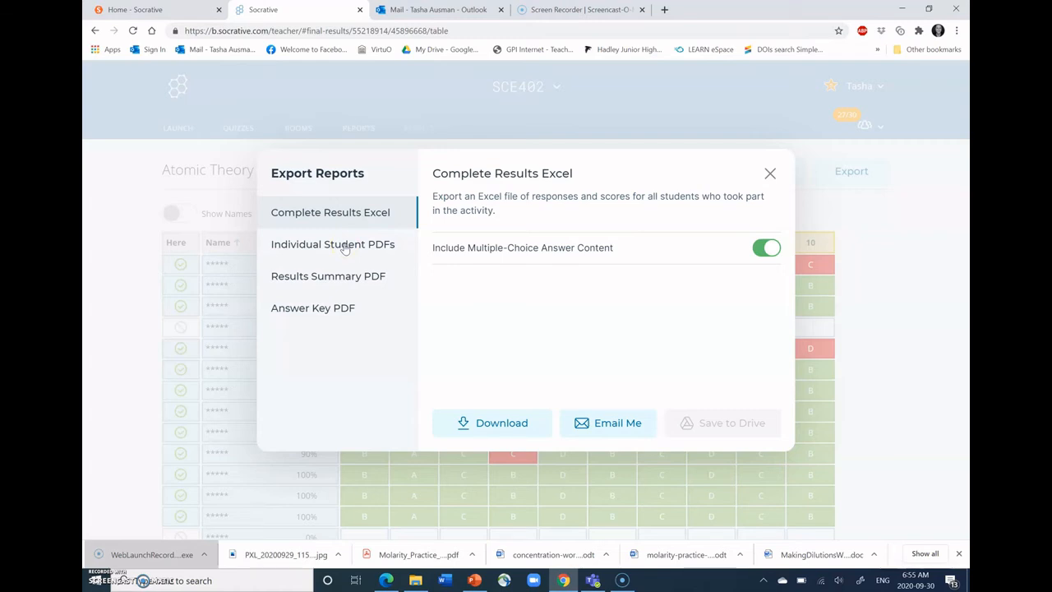
pyautogui.click(341, 280)
pyautogui.click(341, 279)
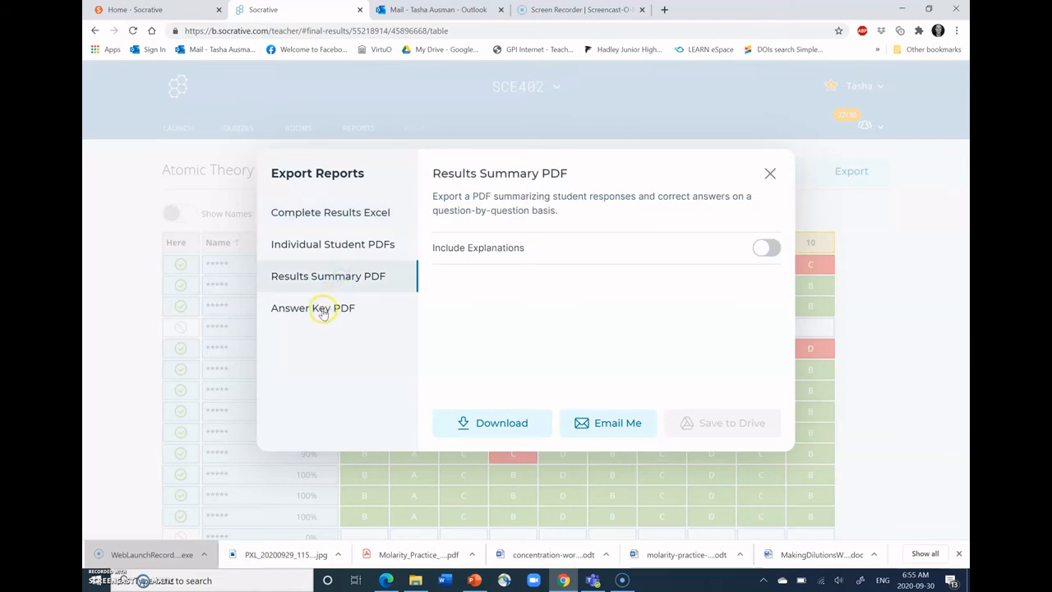
pyautogui.click(322, 311)
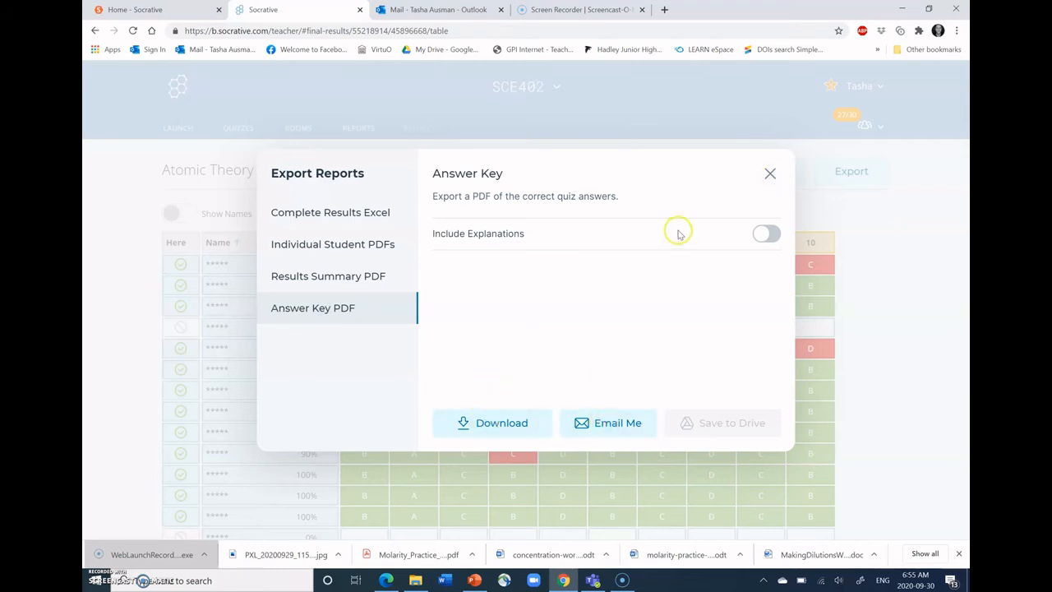
pyautogui.click(770, 177)
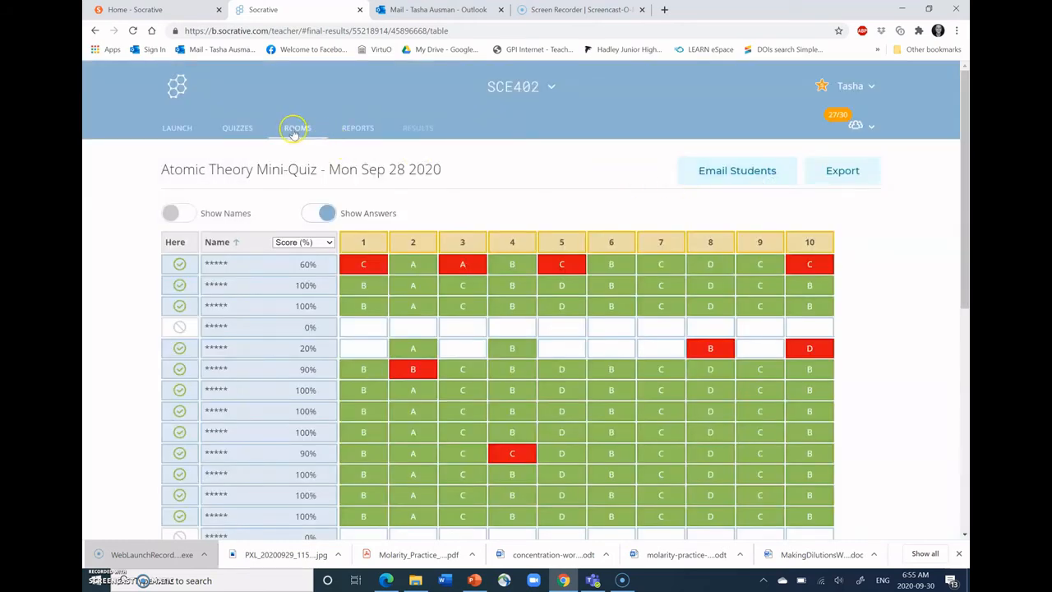
pyautogui.click(237, 129)
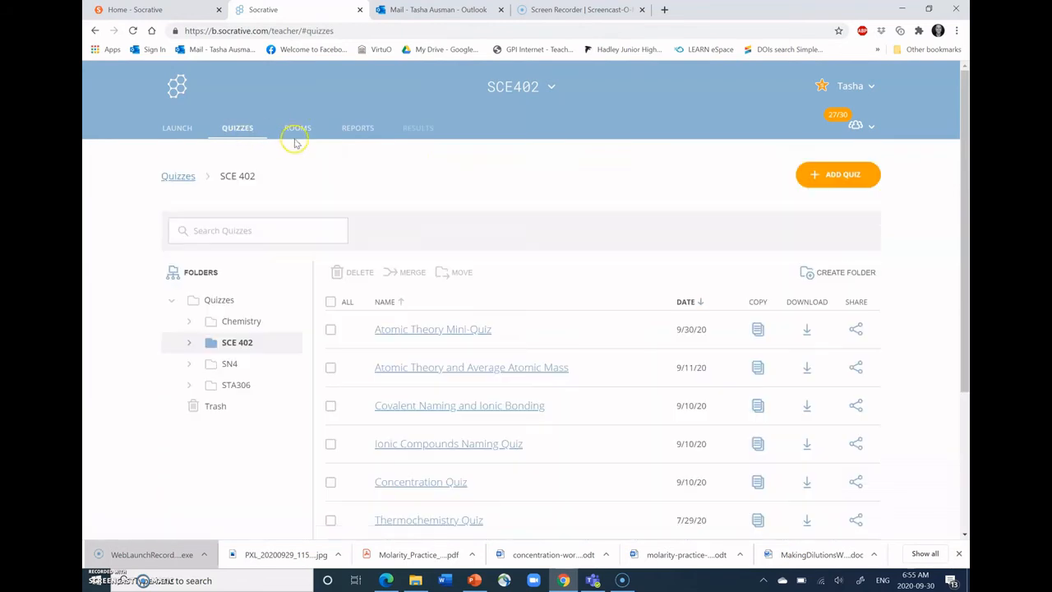
pyautogui.scroll(-2, 434, 199)
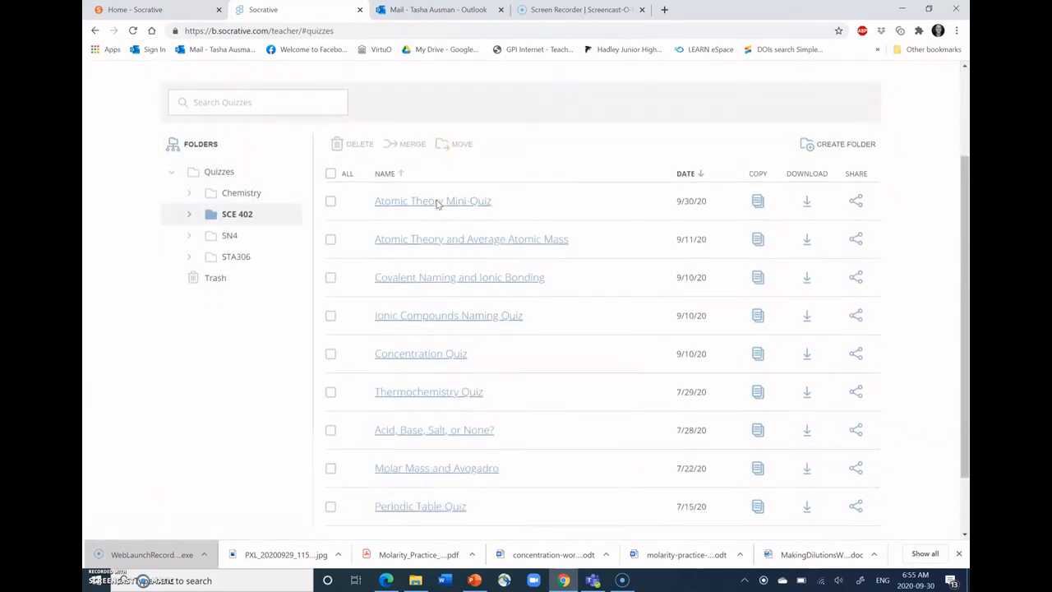
pyautogui.scroll(-1, 435, 204)
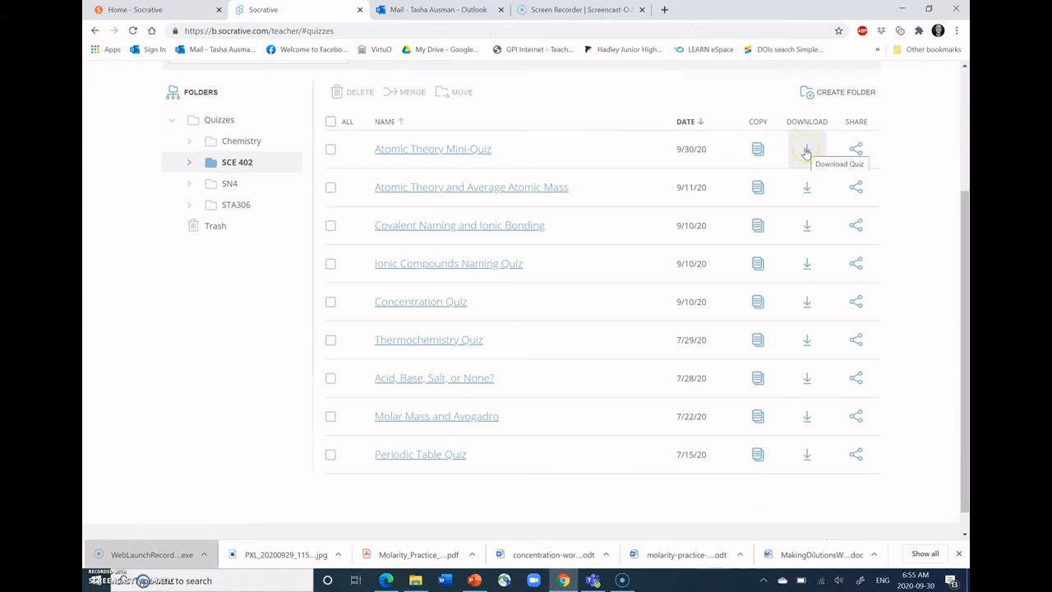
pyautogui.scroll(1, 600, 88)
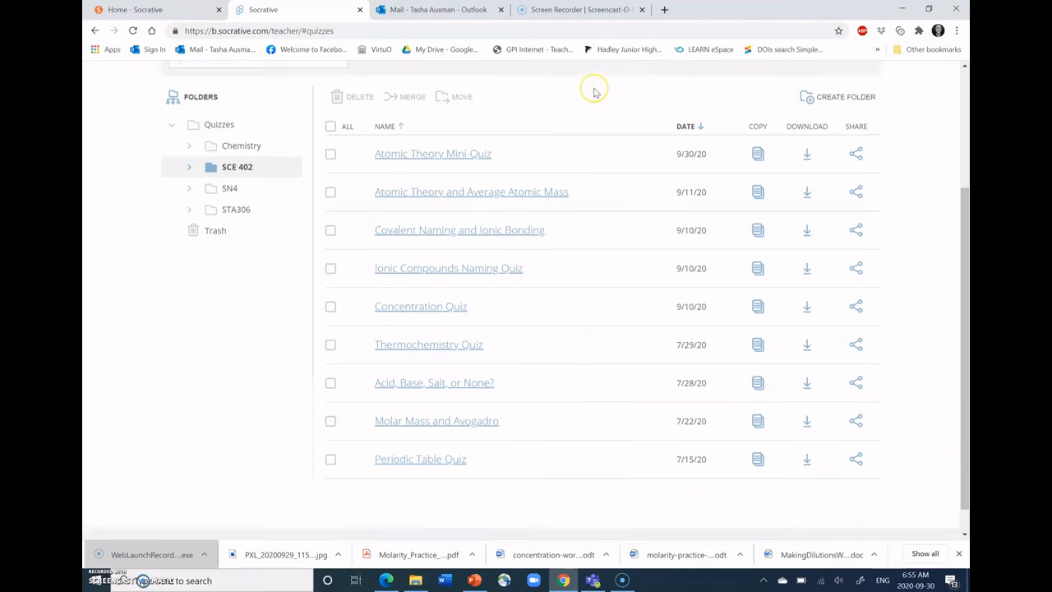
pyautogui.scroll(5, 595, 90)
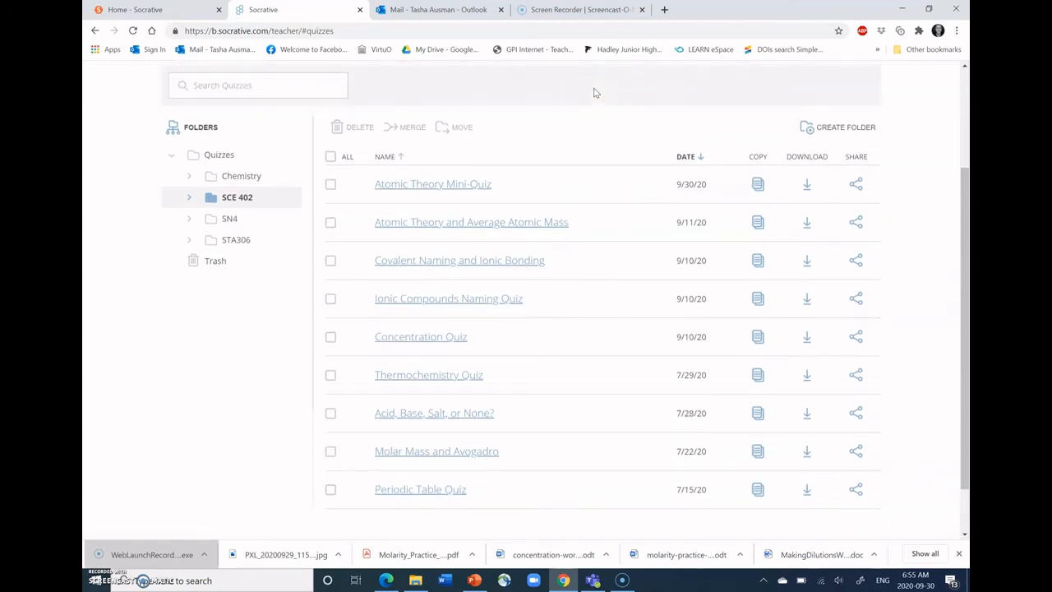
# - Show the Student Login option on the Socrative home page, and return to the teacher's quizzes list
pyautogui.click(215, 11)
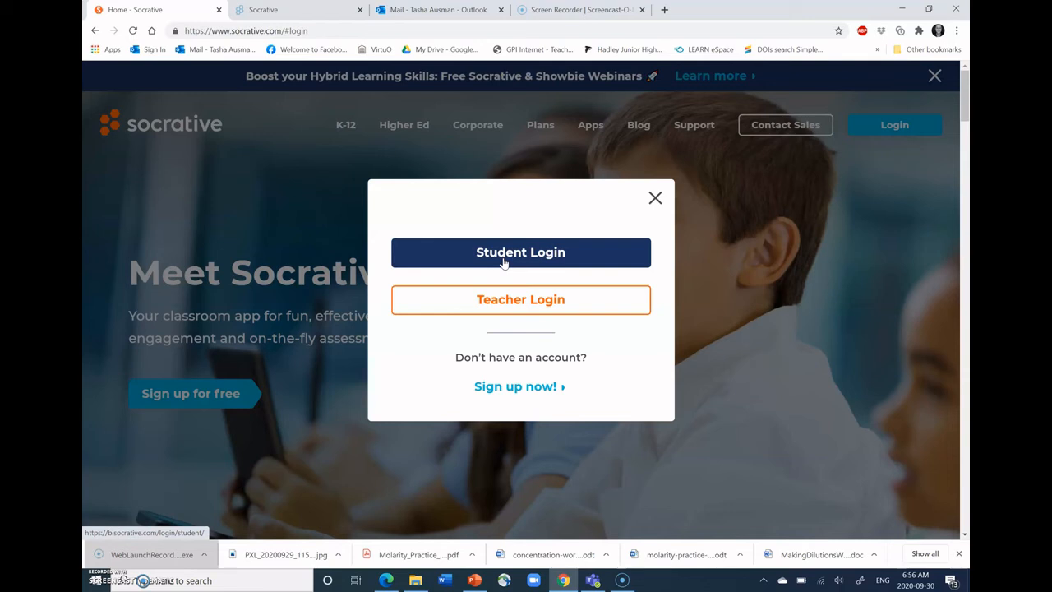
pyautogui.click(452, 253)
pyautogui.click(278, 9)
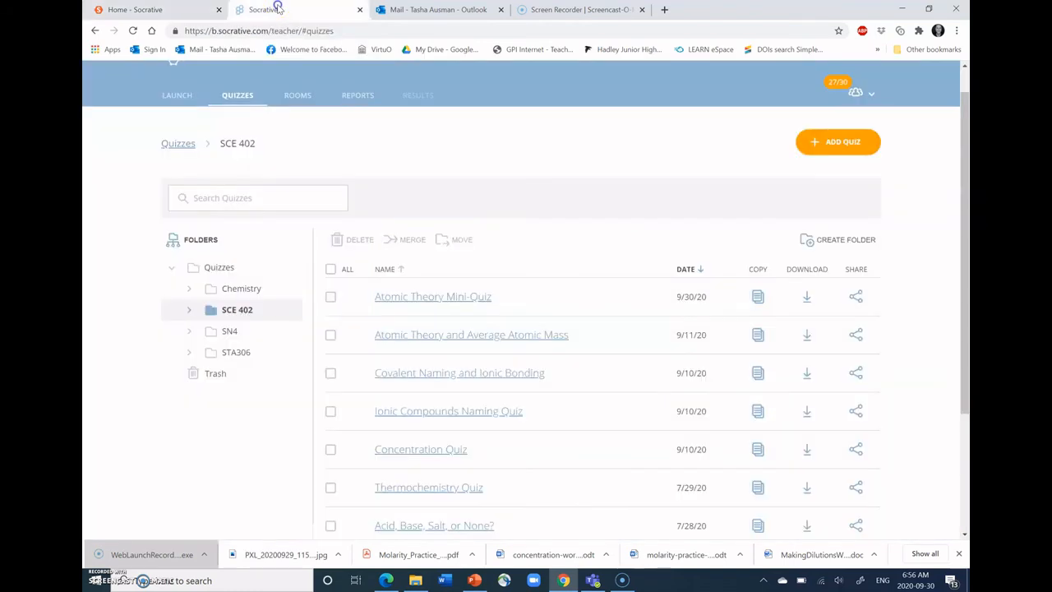
pyautogui.scroll(1, 206, 164)
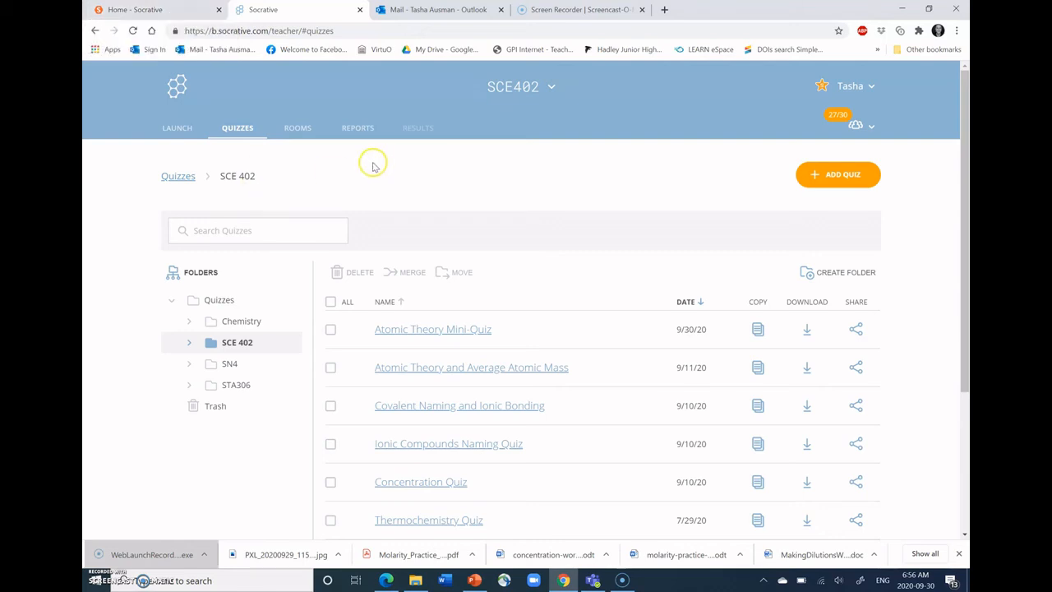
pyautogui.click(299, 130)
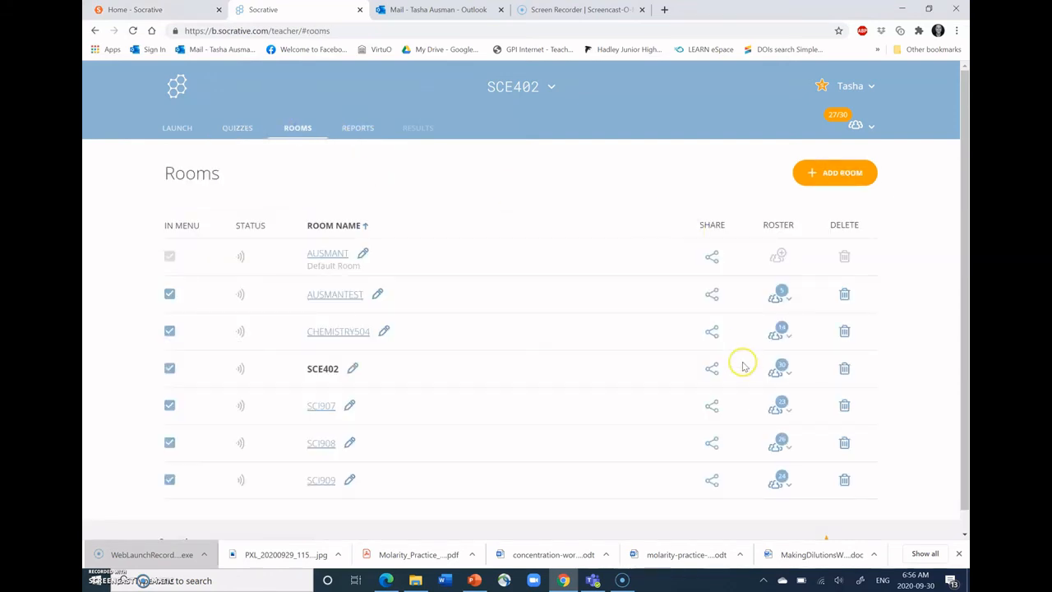
pyautogui.click(779, 368)
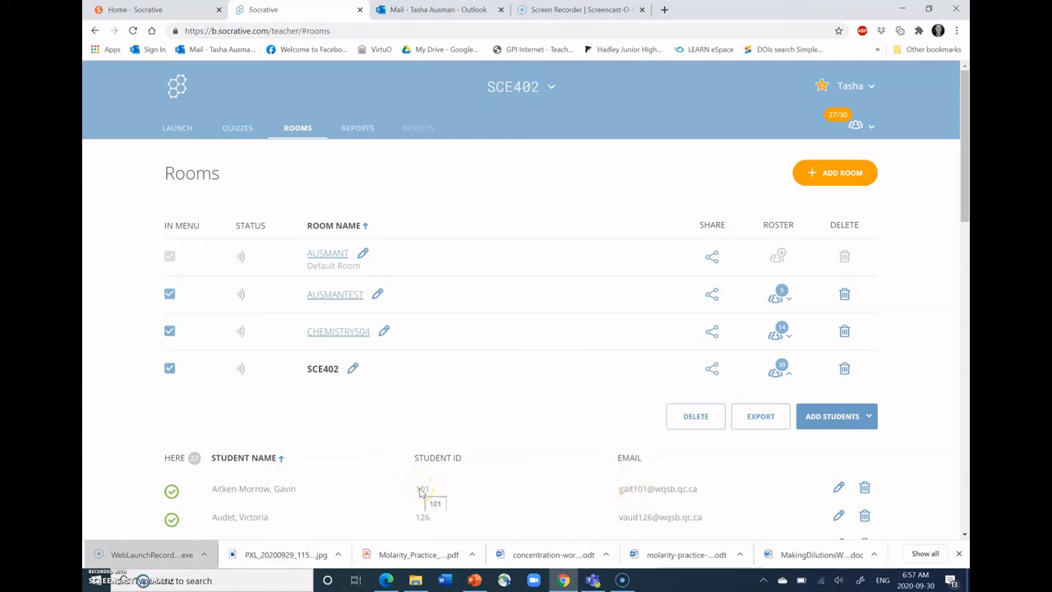
pyautogui.click(159, 7)
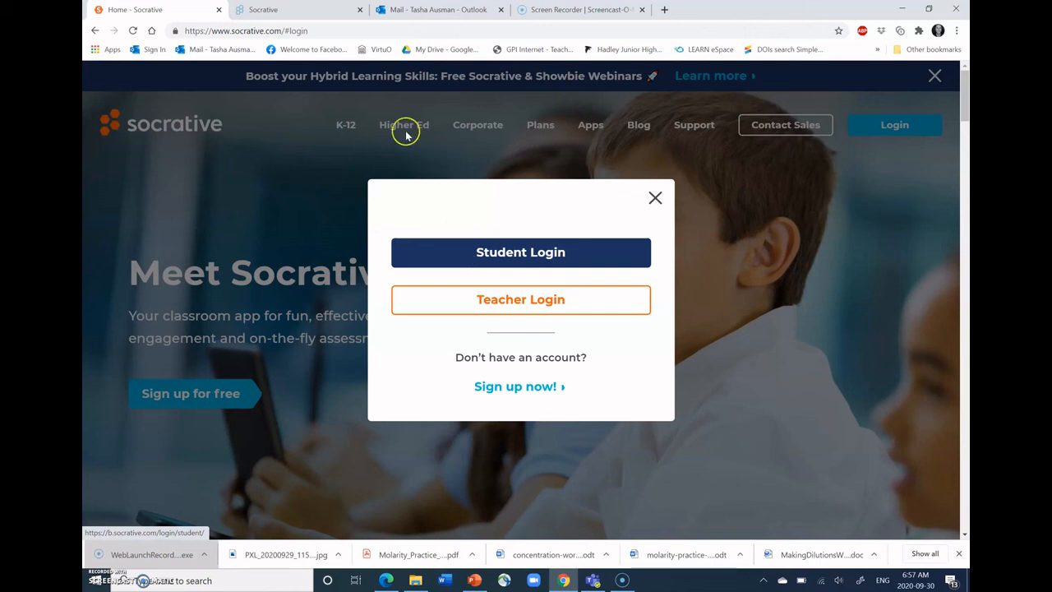
pyautogui.click(302, 10)
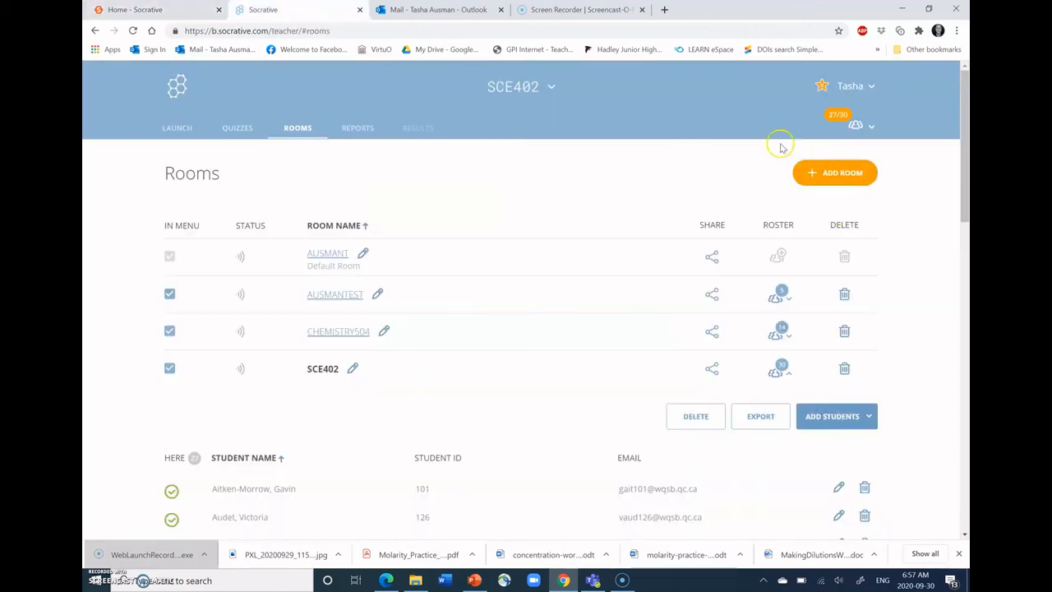
pyautogui.click(357, 129)
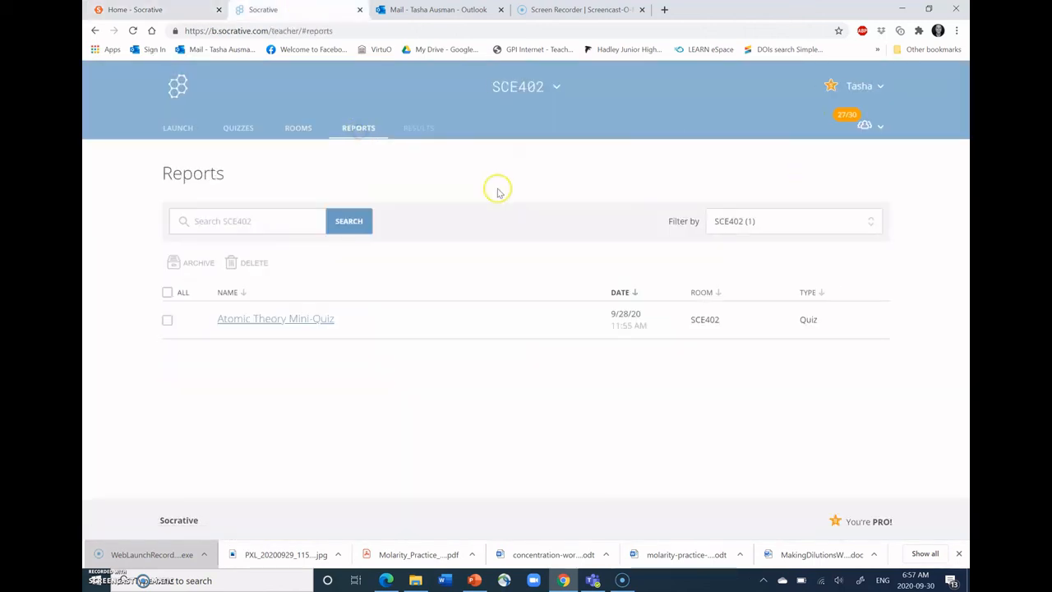
pyautogui.click(299, 327)
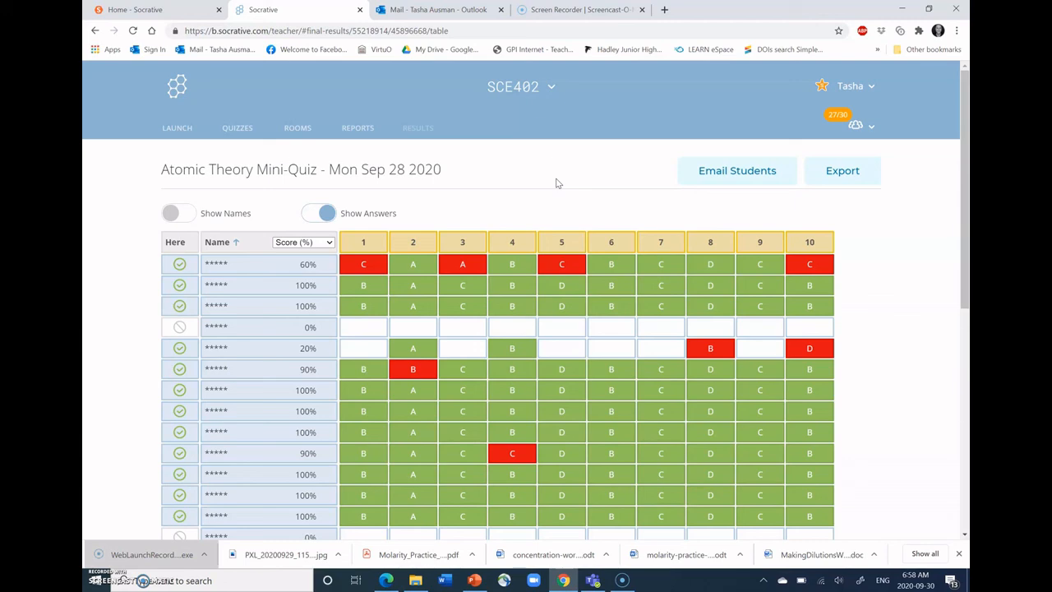
pyautogui.click(538, 90)
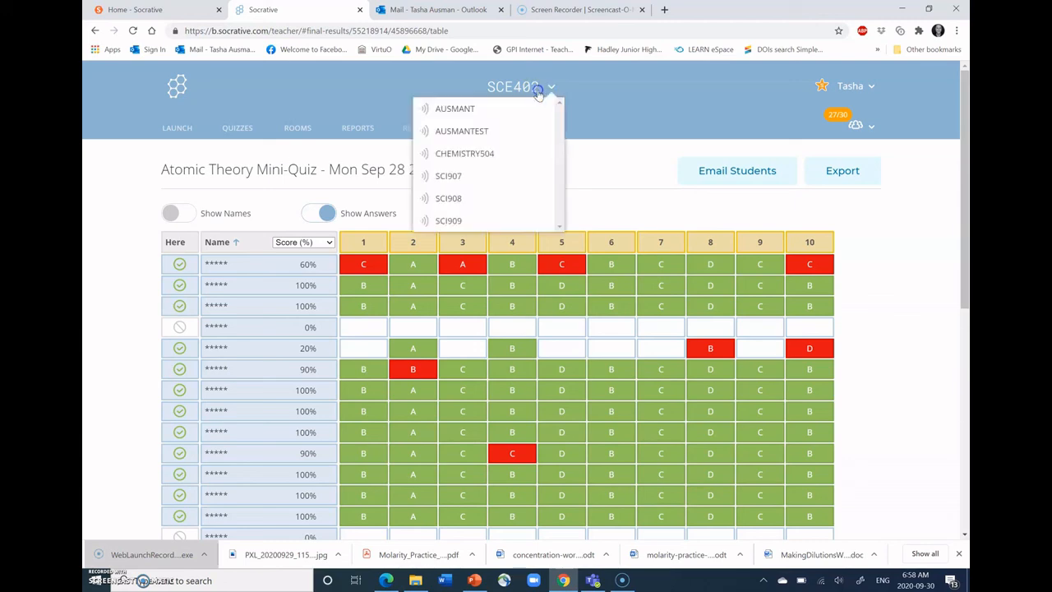
pyautogui.click(504, 151)
pyautogui.click(442, 190)
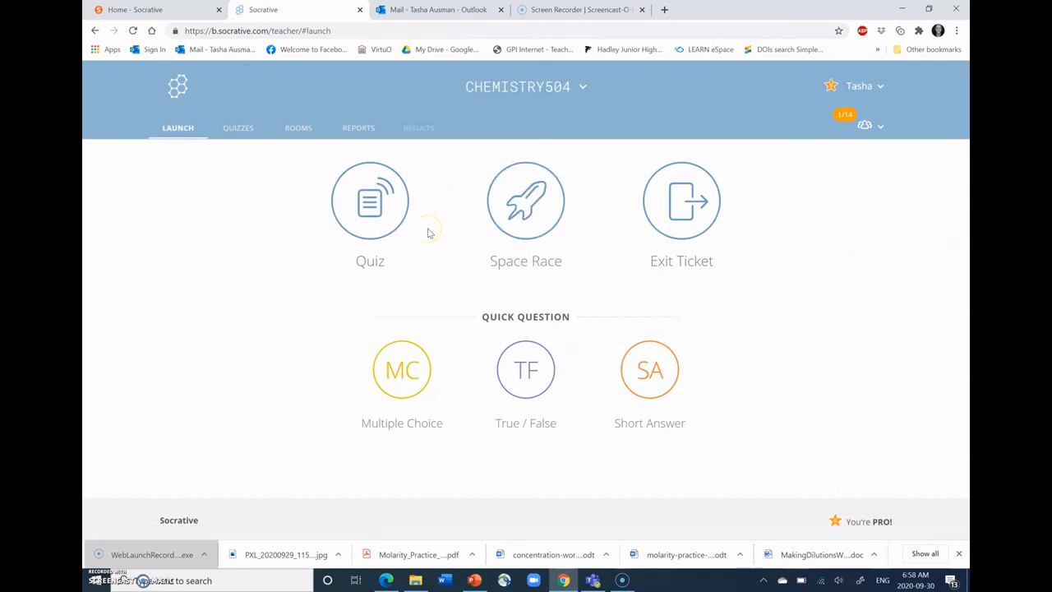
pyautogui.click(246, 128)
pyautogui.scroll(-2, 462, 277)
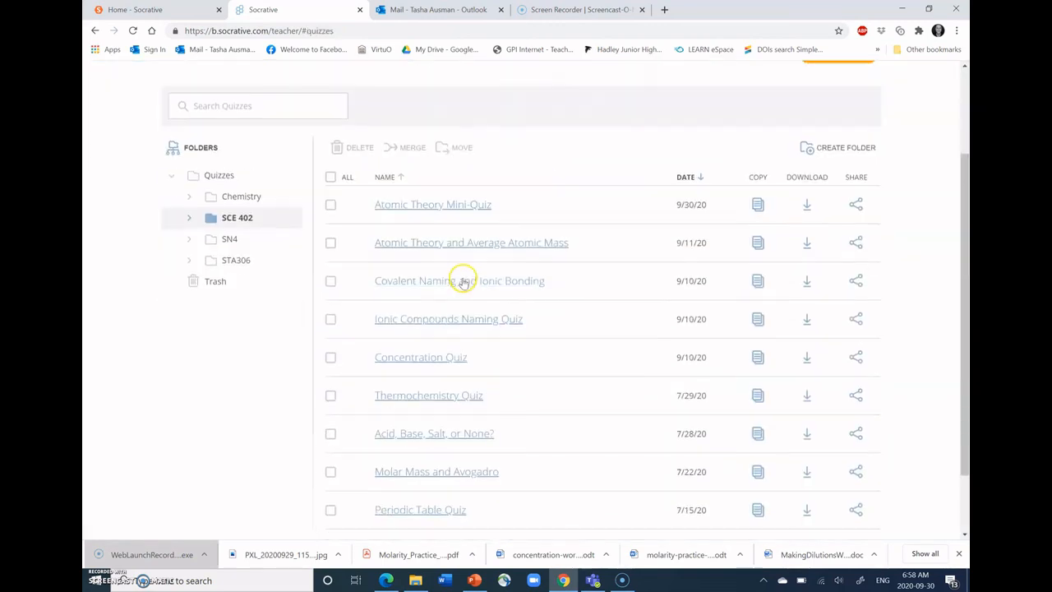
pyautogui.scroll(1, 521, 348)
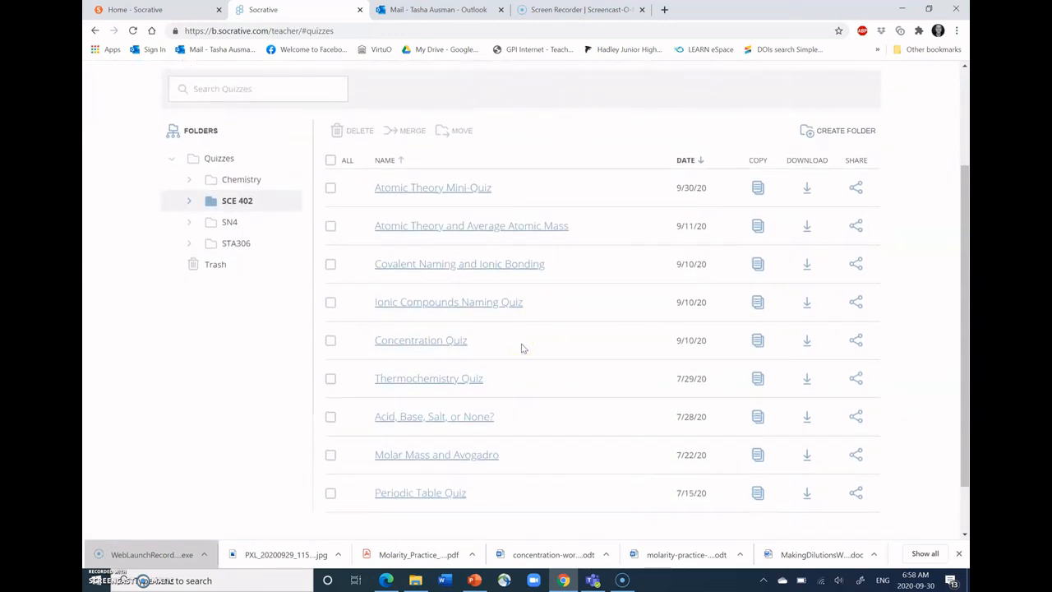
pyautogui.scroll(2, 521, 348)
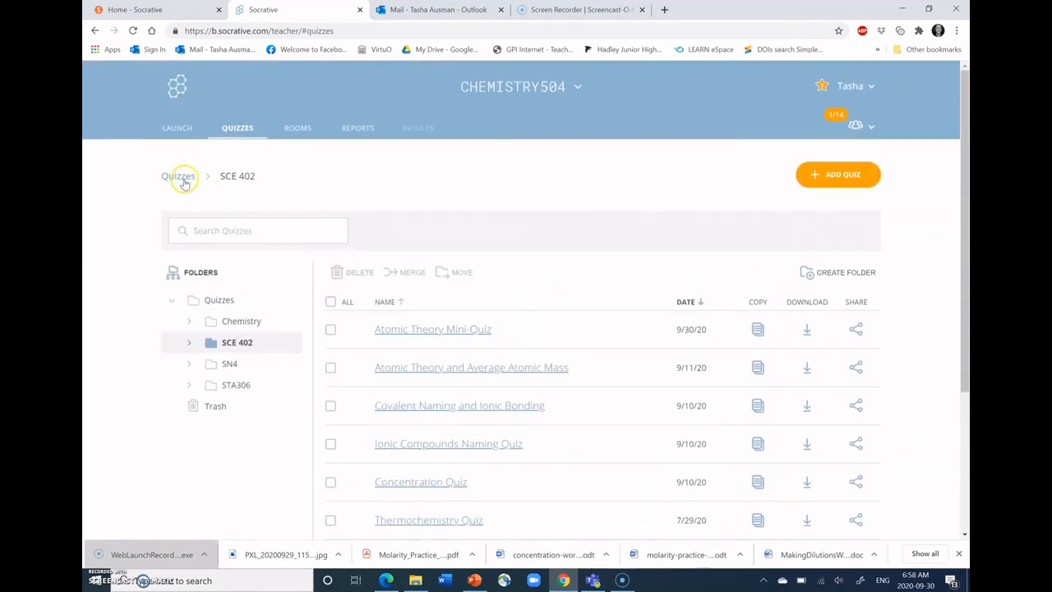
pyautogui.click(240, 322)
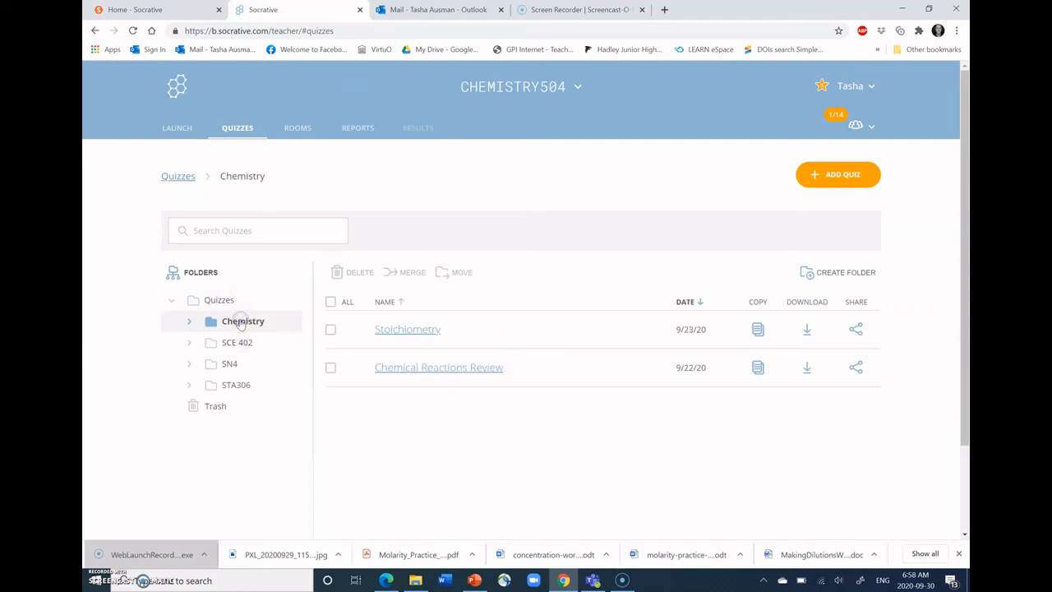
# - Open the Chemical Reactions Review quiz and examine its first questions with their marked correct answers
pyautogui.click(401, 372)
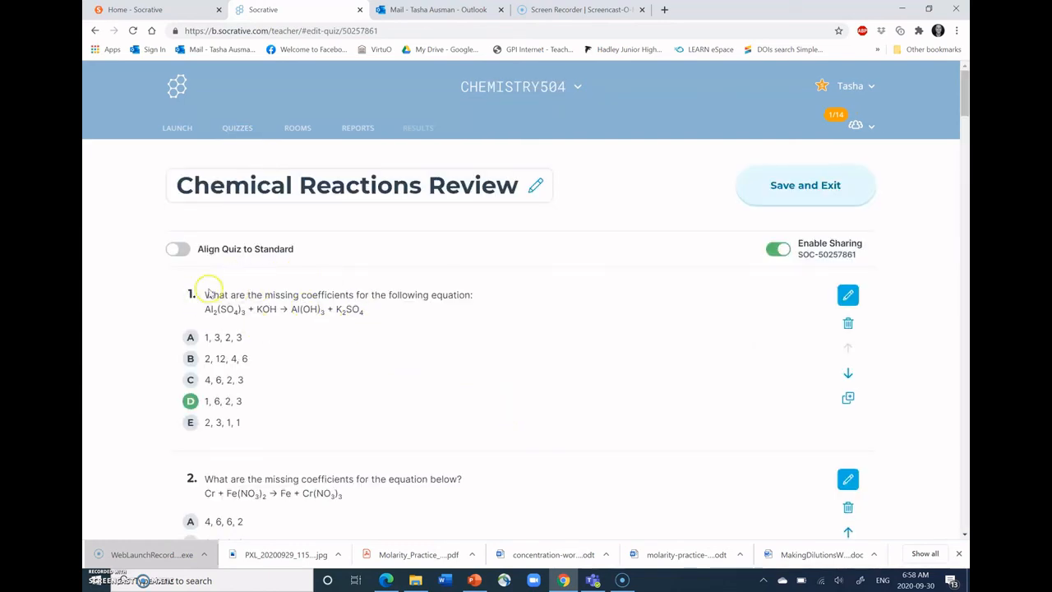
pyautogui.scroll(-1, 371, 322)
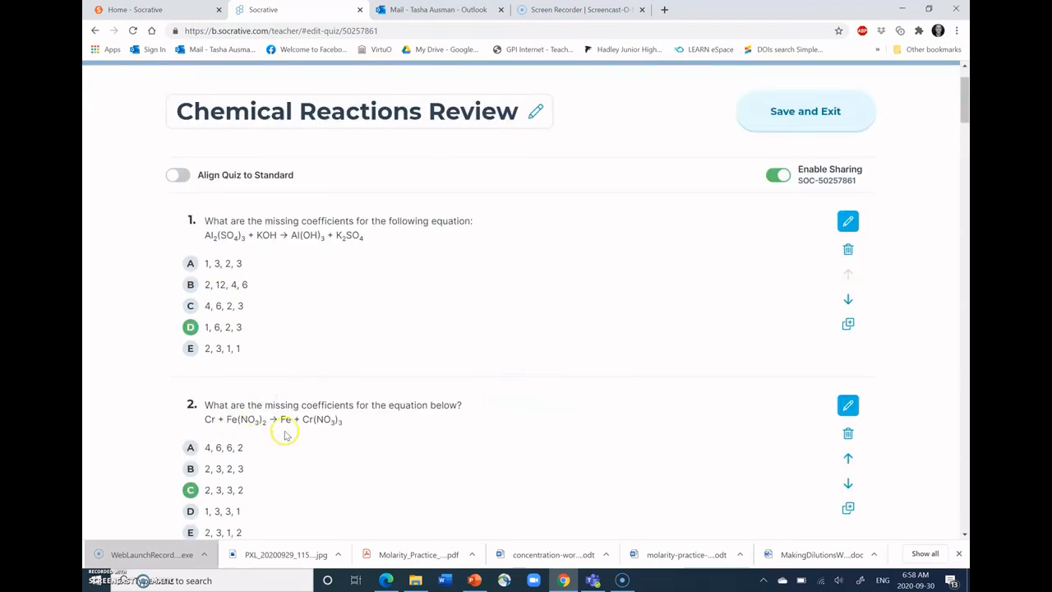
pyautogui.scroll(-1, 508, 440)
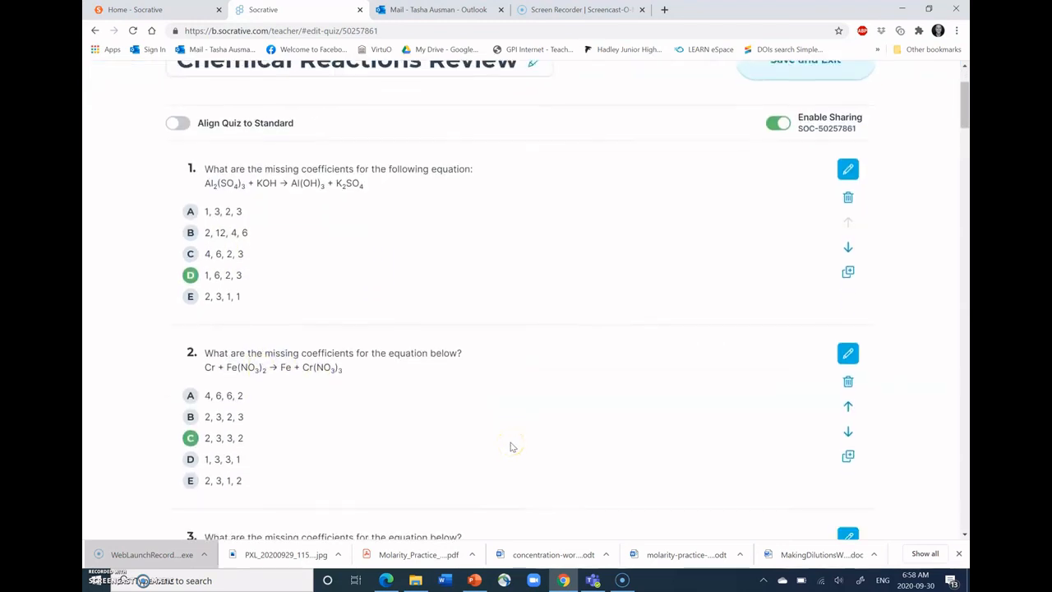